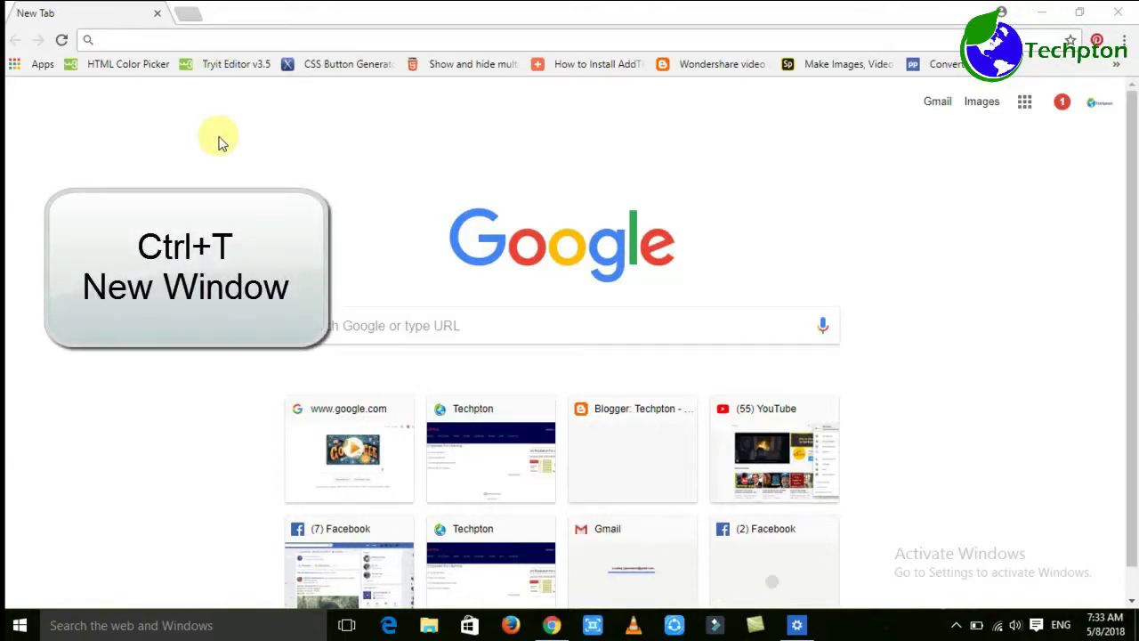
# Open a new window and extra tabs, close them, then view and close the page source
pyautogui.hotkey('ctrl', 'n')
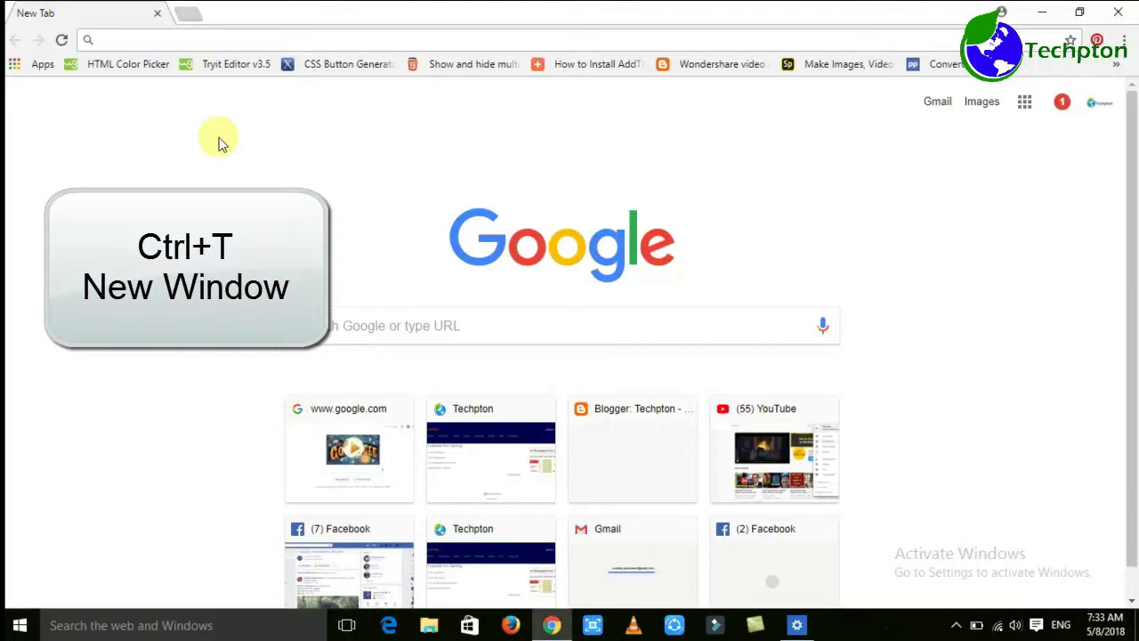
pyautogui.hotkey('ctrl', 't')
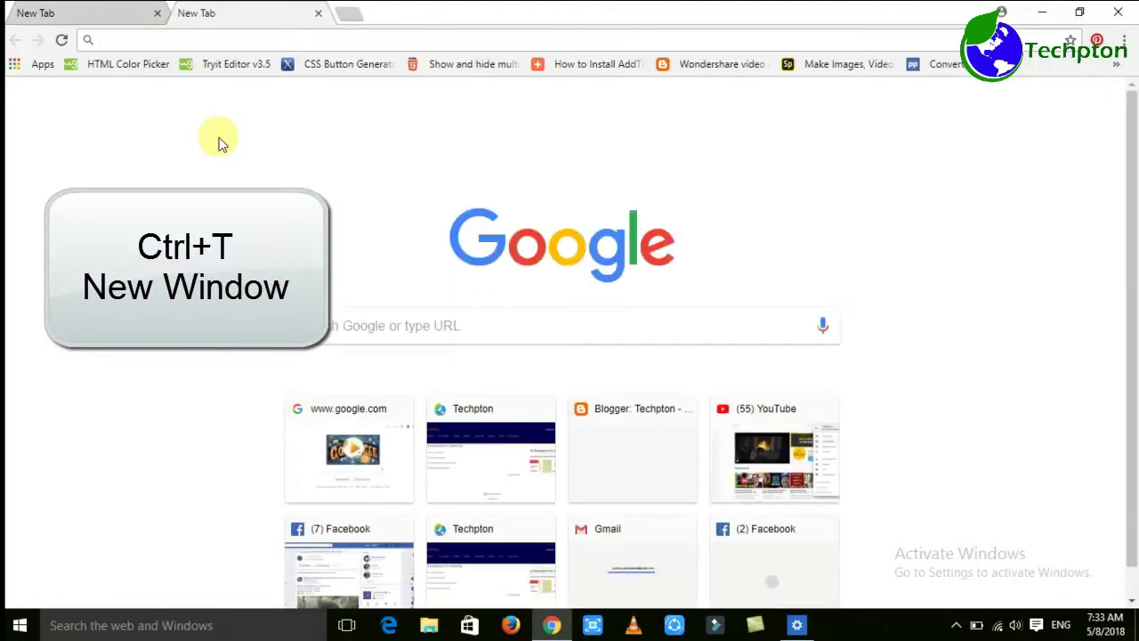
pyautogui.click(288, 39)
pyautogui.hotkey('ctrl', 't')
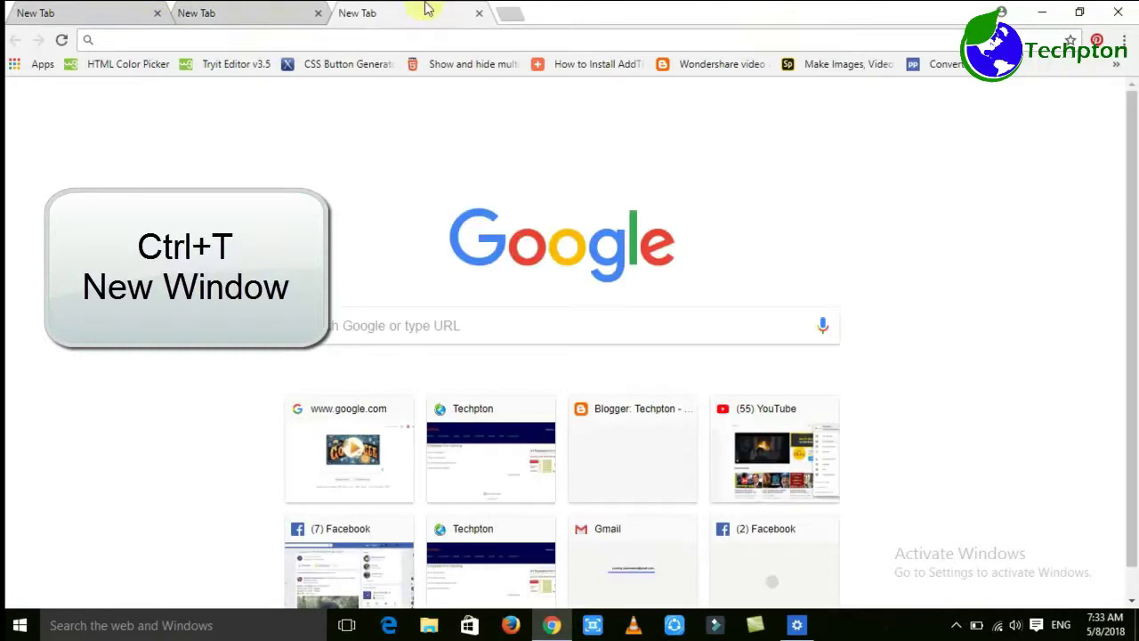
pyautogui.click(478, 14)
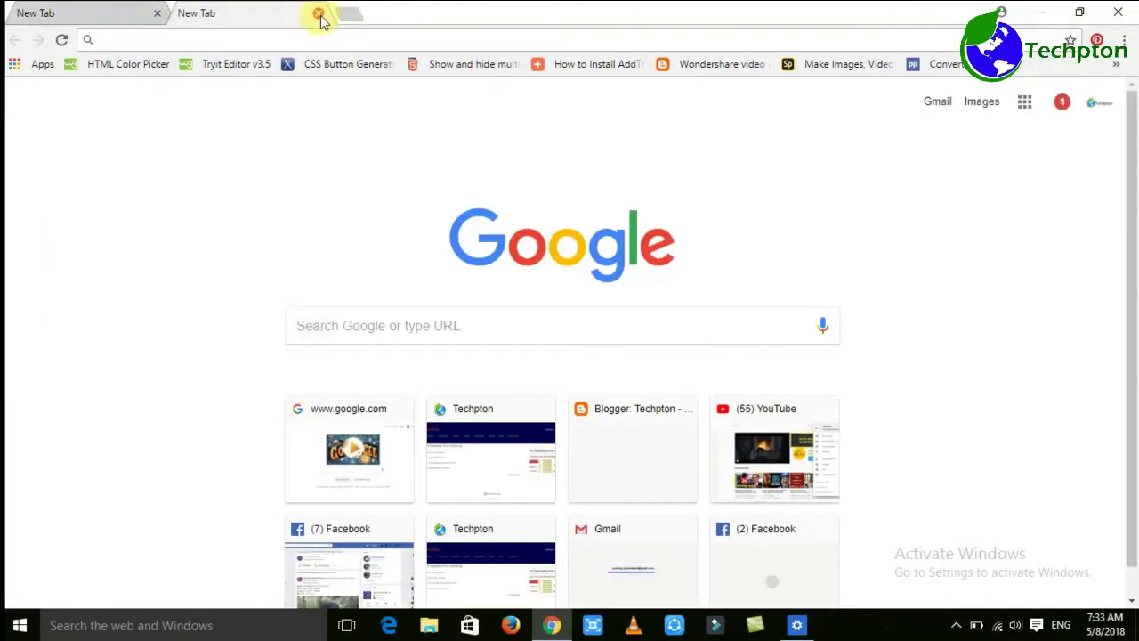
pyautogui.click(317, 13)
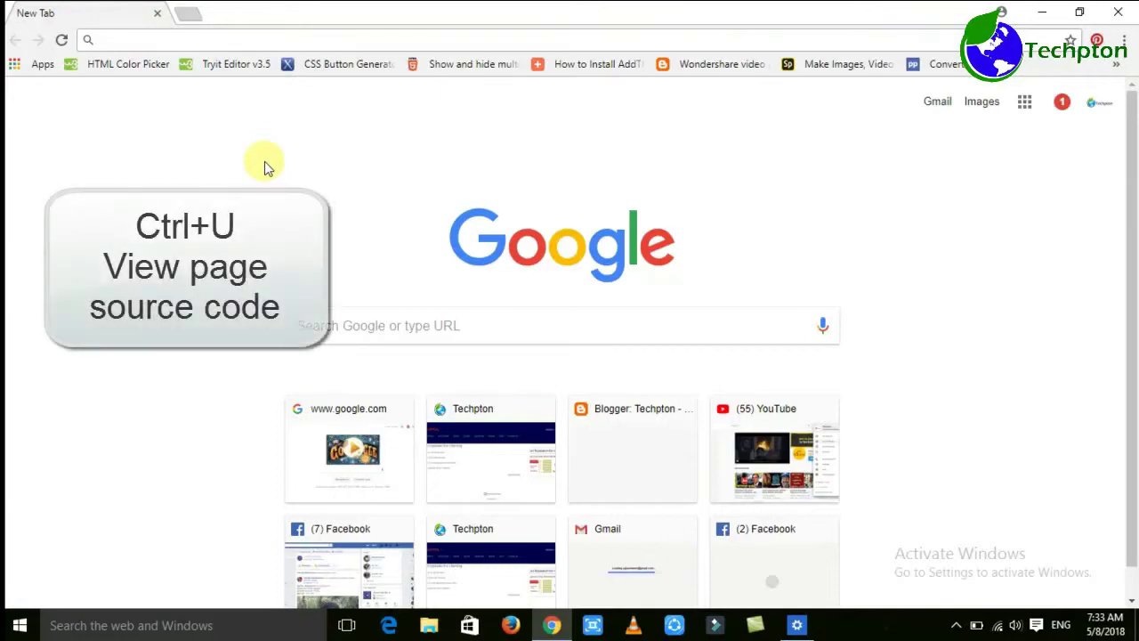
pyautogui.hotkey('ctrl', 'u')
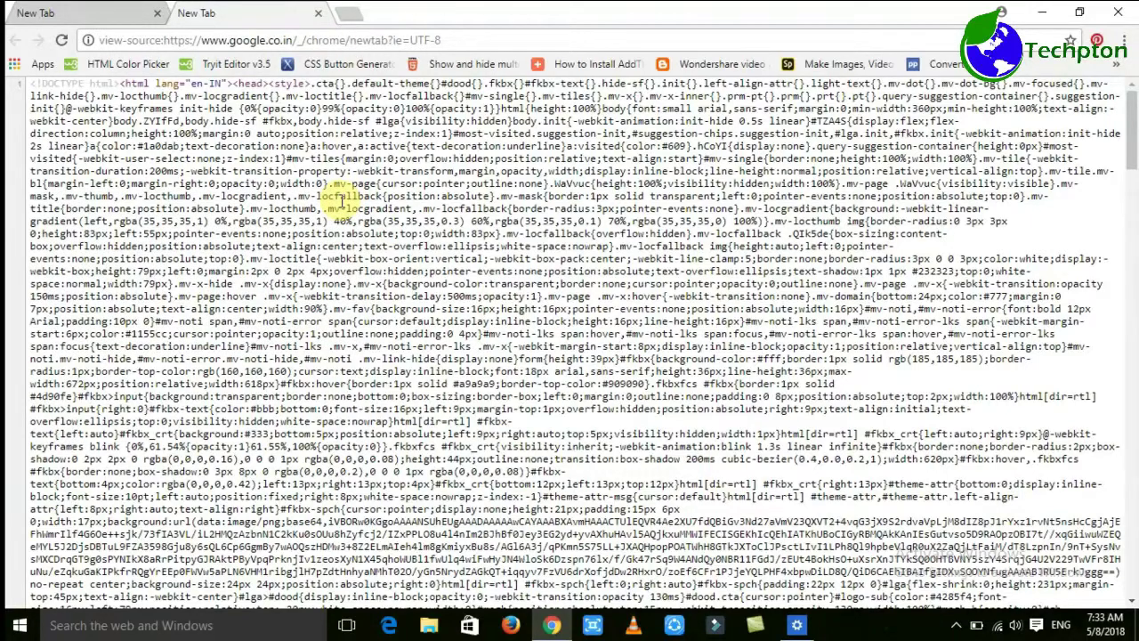
pyautogui.hotkey('ctrl', 'w')
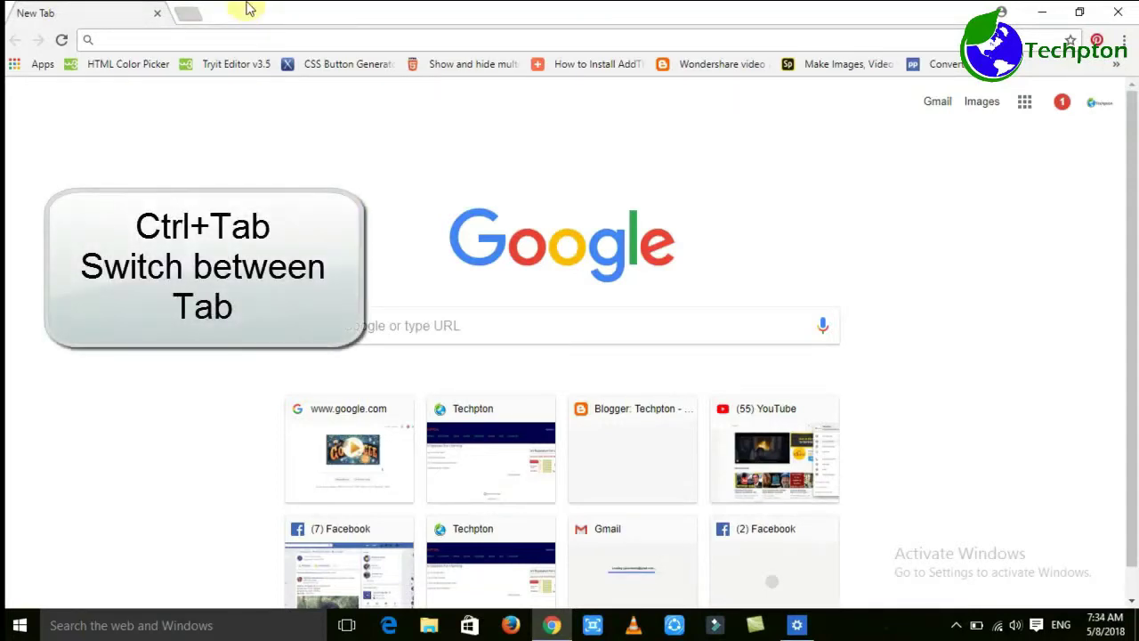
# Open a second tab, cycle tabs with Ctrl+Tab, and load the Techpton site from 'te'
pyautogui.click(188, 14)
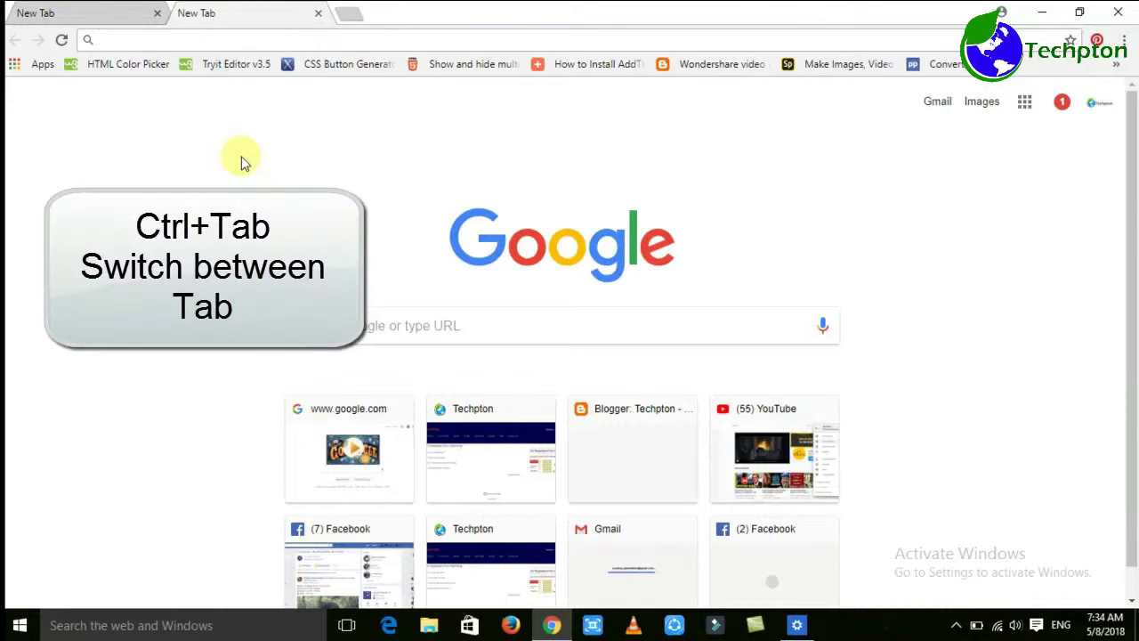
pyautogui.hotkey('ctrl', 'Tab')
pyautogui.hotkey('ctrl', 'Tab')
pyautogui.hotkey('ctrl', 'Tab')
pyautogui.hotkey('ctrl', 'Tab')
pyautogui.hotkey('ctrl', 'Tab')
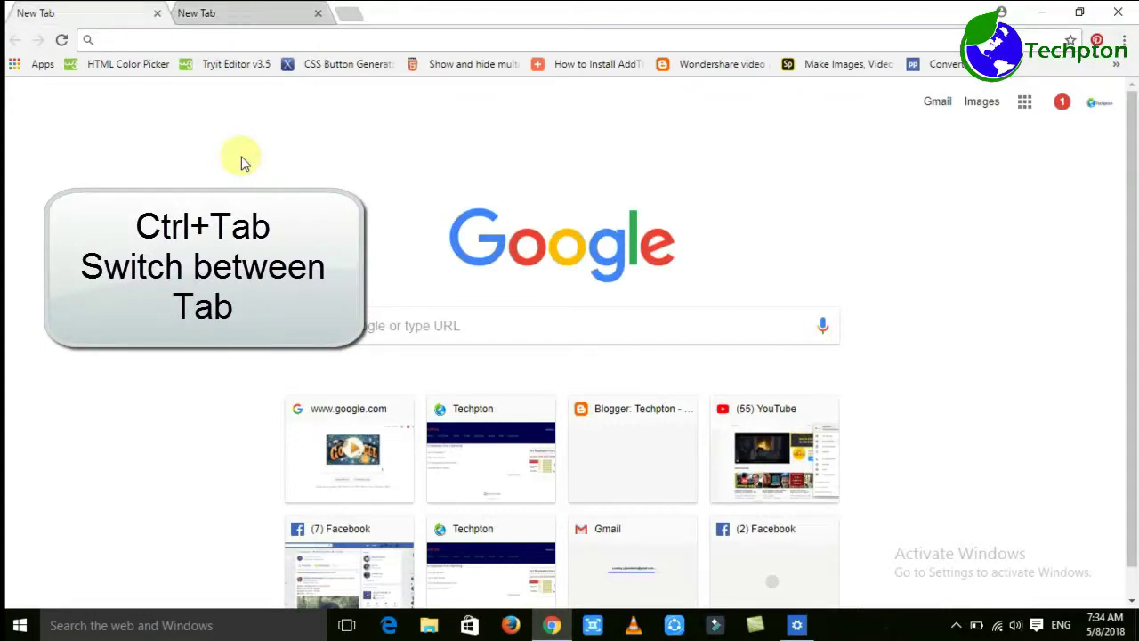
pyautogui.hotkey('ctrl', 'Tab')
pyautogui.hotkey('ctrl', 'Tab')
pyautogui.hotkey('ctrl', 'Tab')
pyautogui.hotkey('ctrl', 'Tab')
pyautogui.click(224, 16)
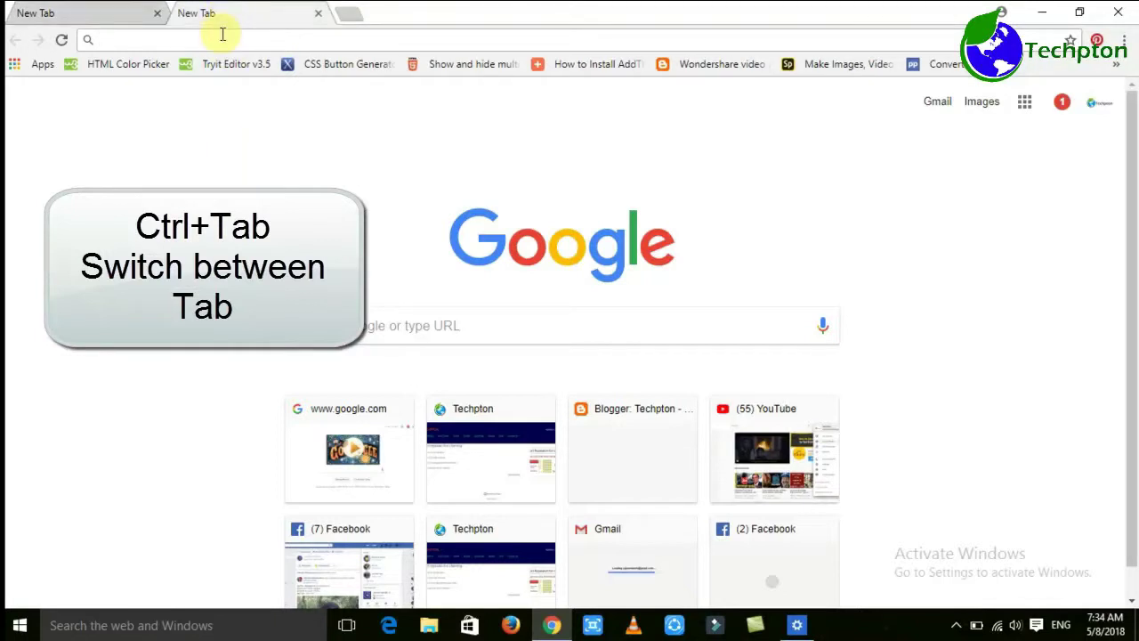
pyautogui.write('techpton.blogspot.com')
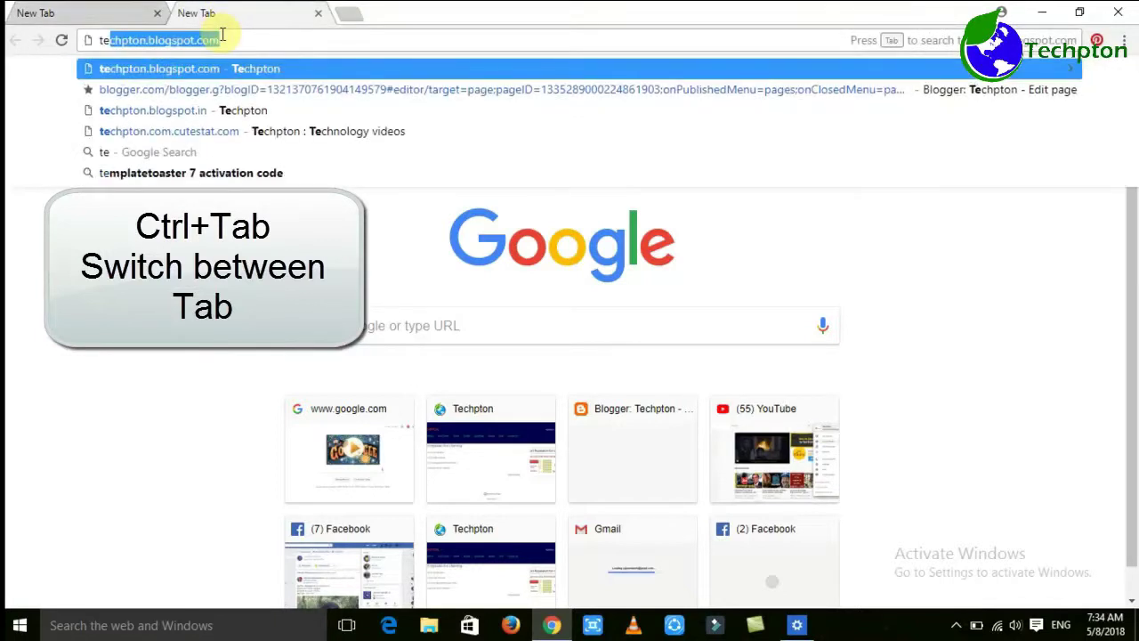
pyautogui.press('Return')
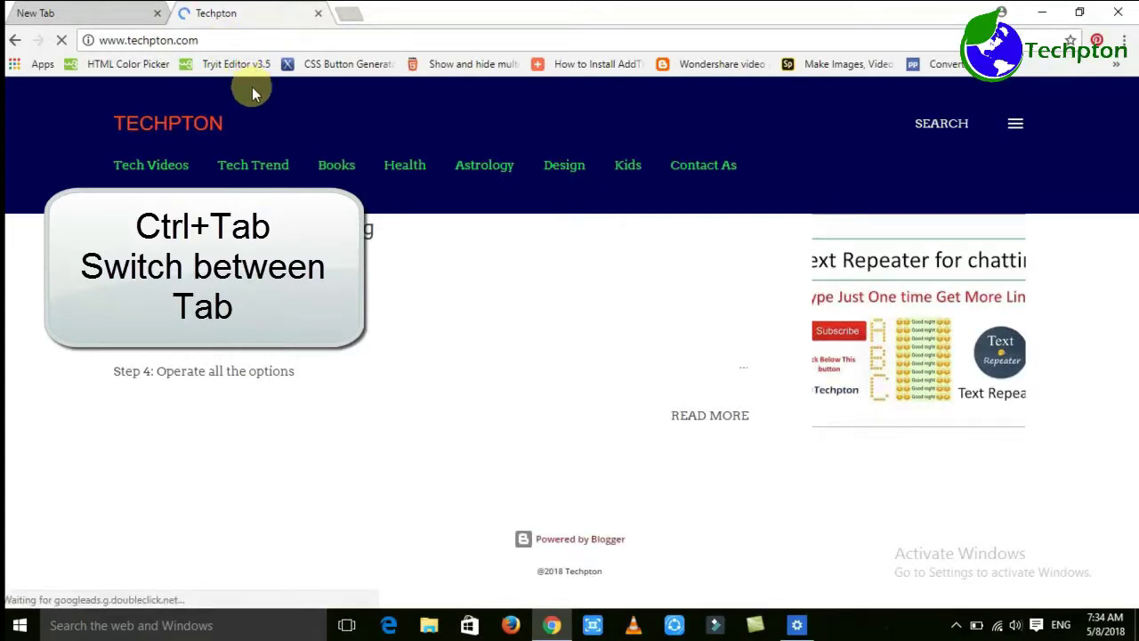
# Add a third new tab with Ctrl+T and cycle back to the Techpton tab
pyautogui.hotkey('ctrl', 't')
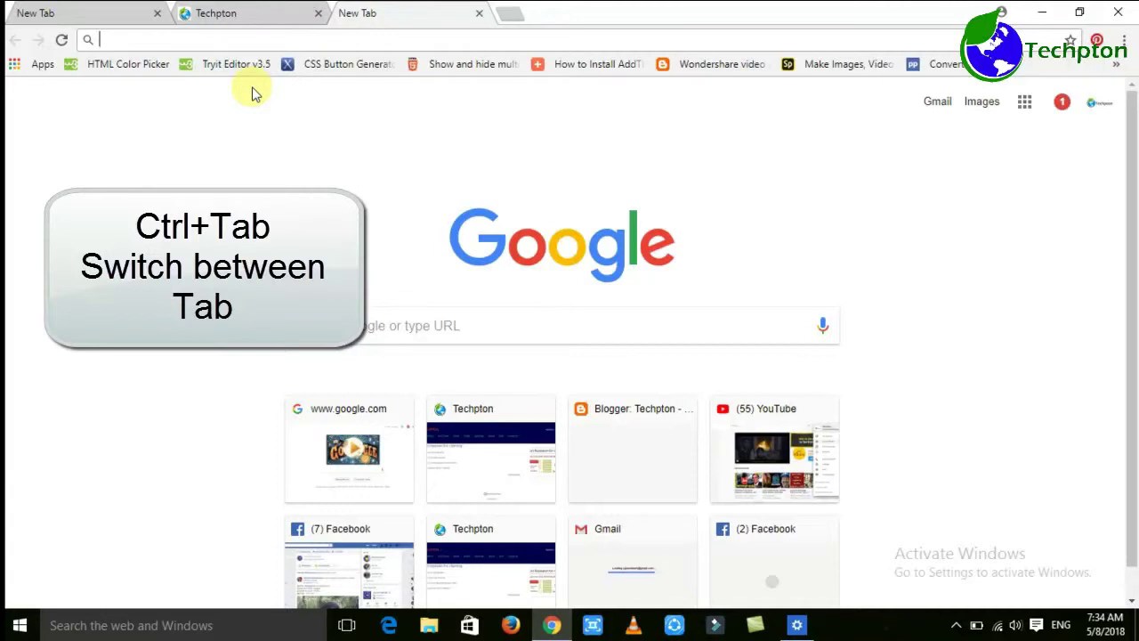
pyautogui.hotkey('ctrl', 'Tab')
pyautogui.hotkey('ctrl', 'Tab')
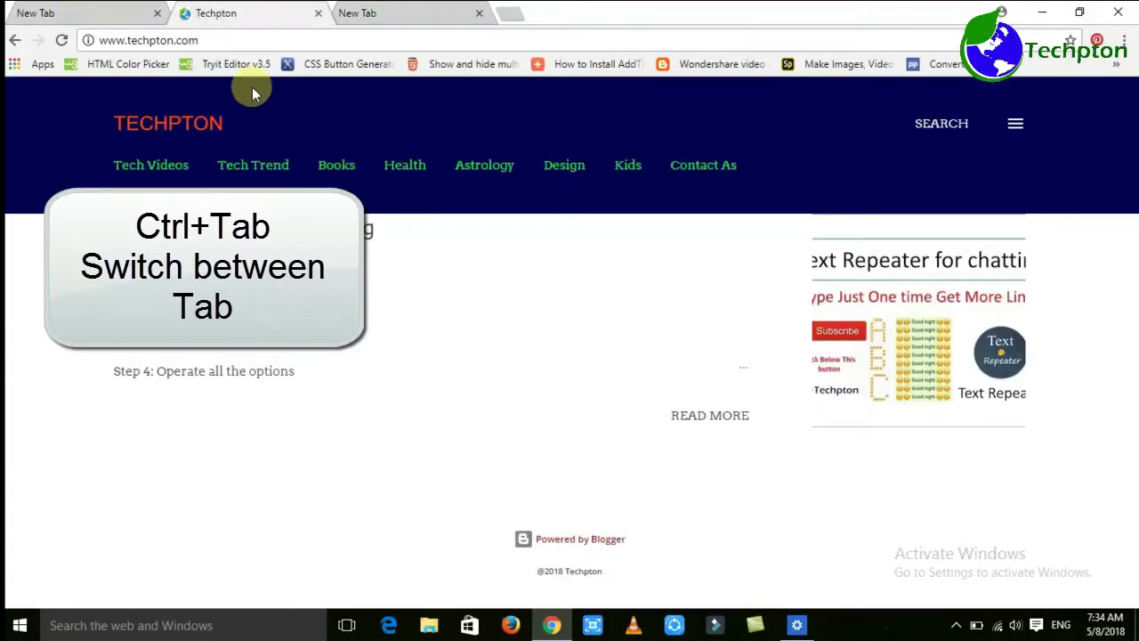
pyautogui.hotkey('ctrl', 'Tab')
pyautogui.hotkey('ctrl', 'Tab')
pyautogui.hotkey('ctrl', 'Tab')
pyautogui.hotkey('ctrl', 'Tab')
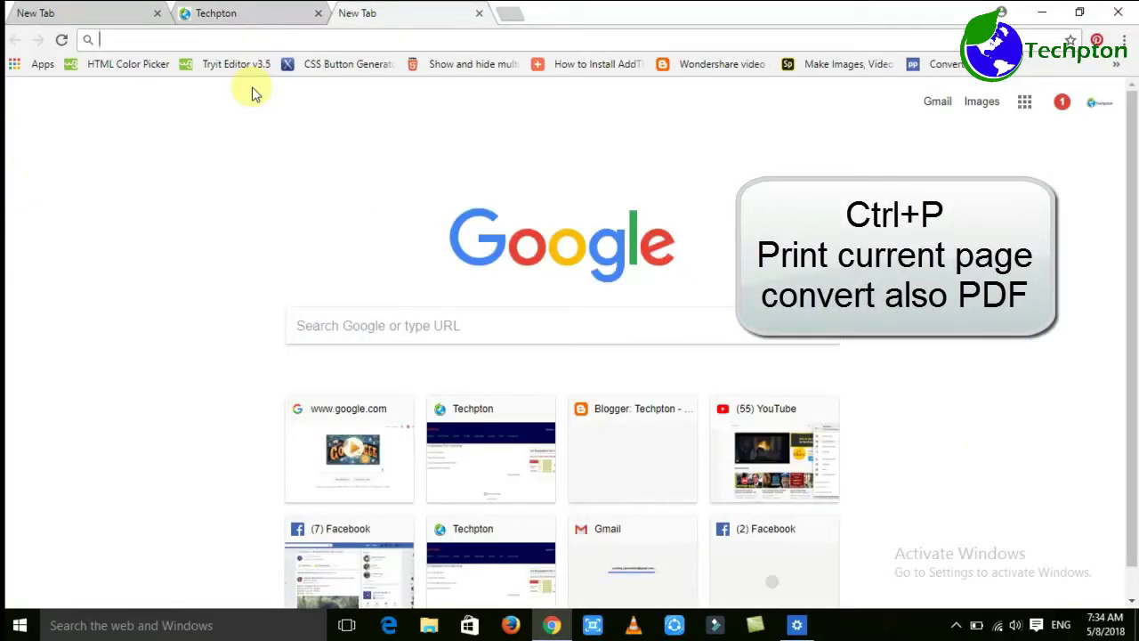
# Print the Techpton tab to Save as PDF, as an Adobe Acrobat Document named Techpton on the Desktop
pyautogui.click(295, 11)
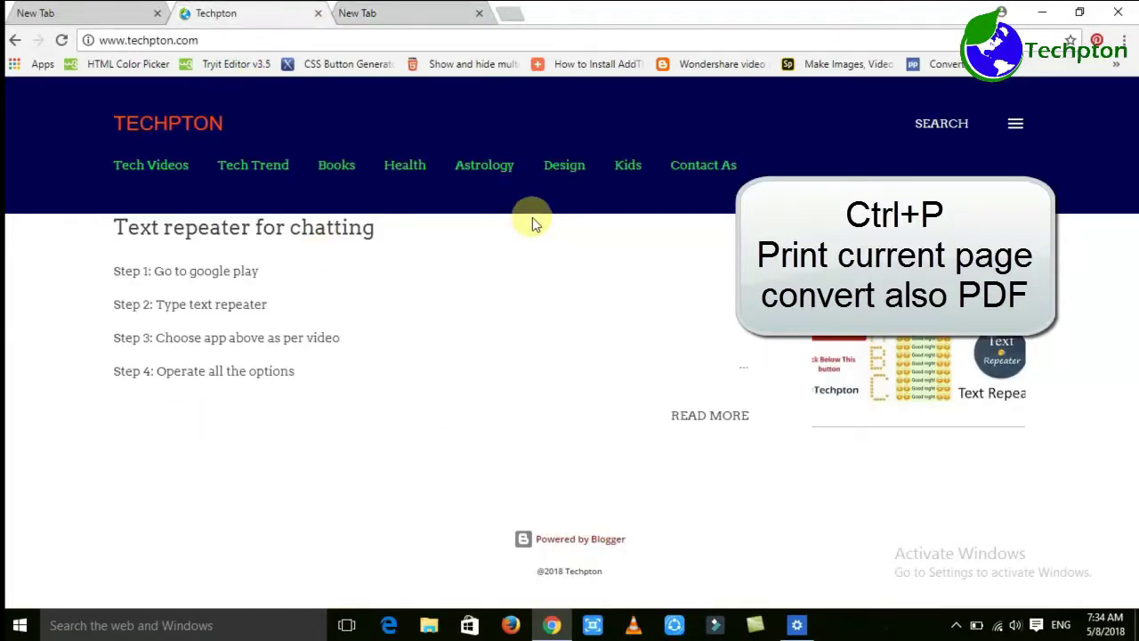
pyautogui.hotkey('ctrl', 'p')
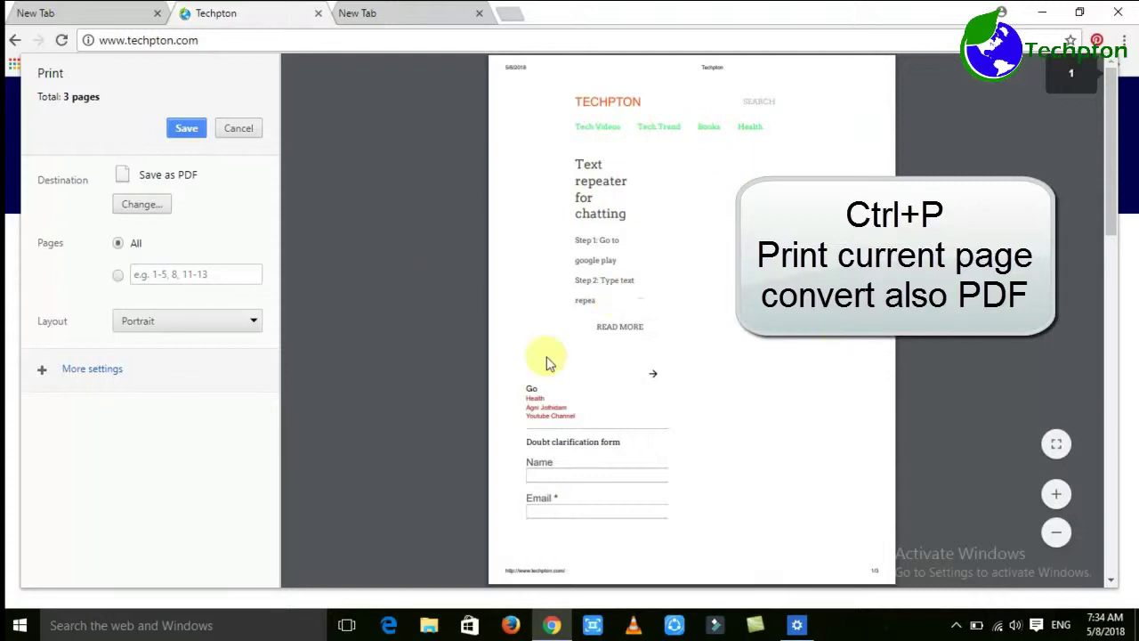
pyautogui.scroll(-5, 667, 267)
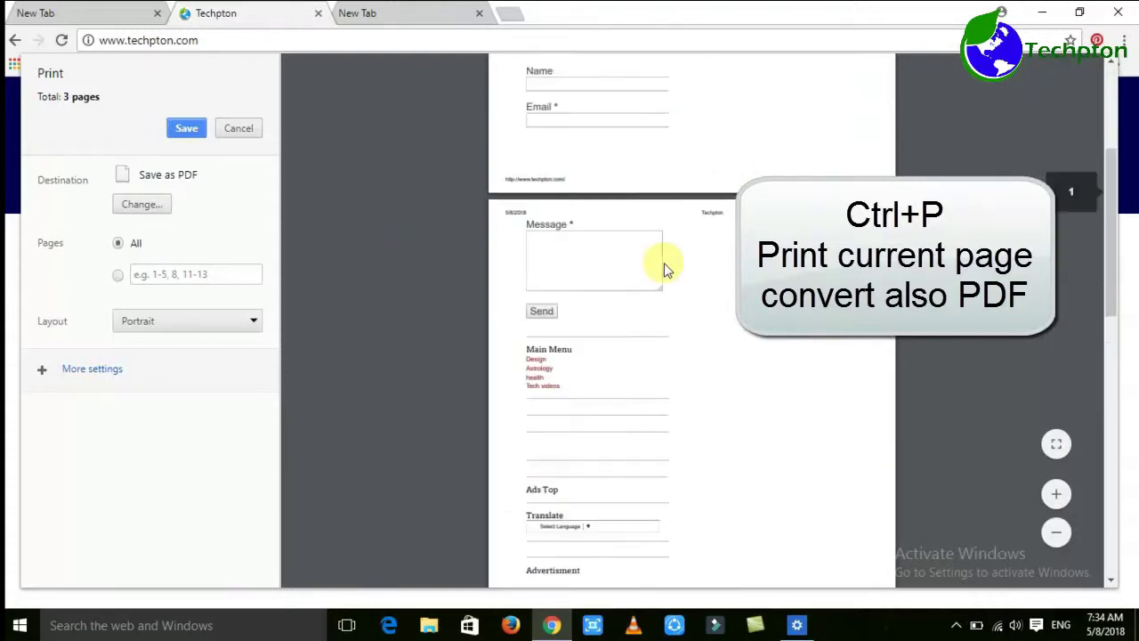
pyautogui.scroll(5, 382, 212)
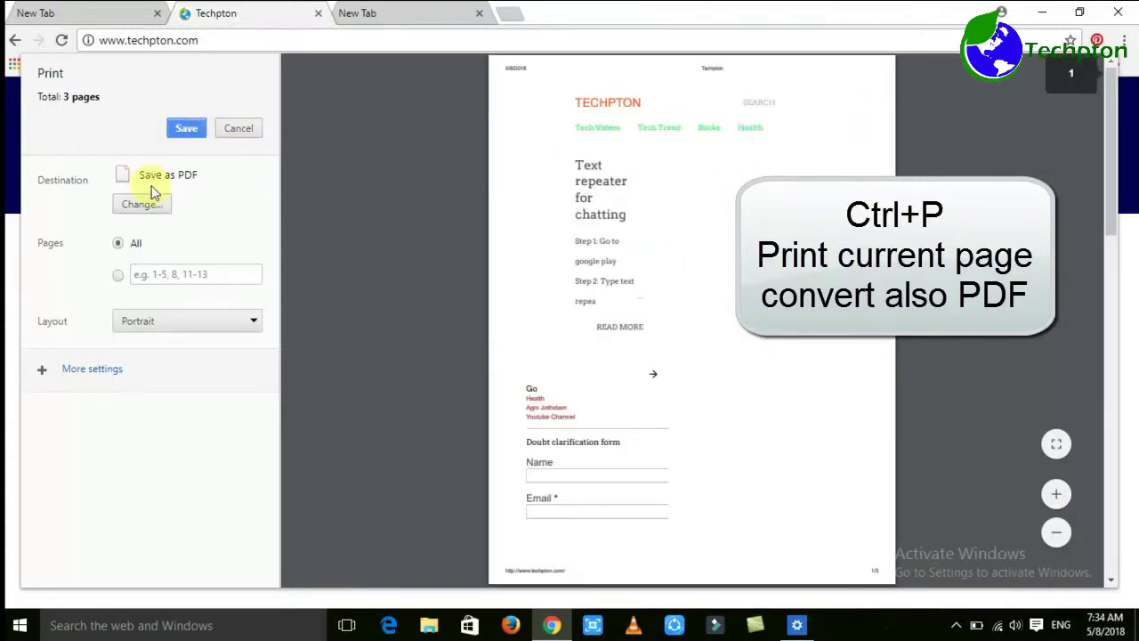
pyautogui.click(189, 128)
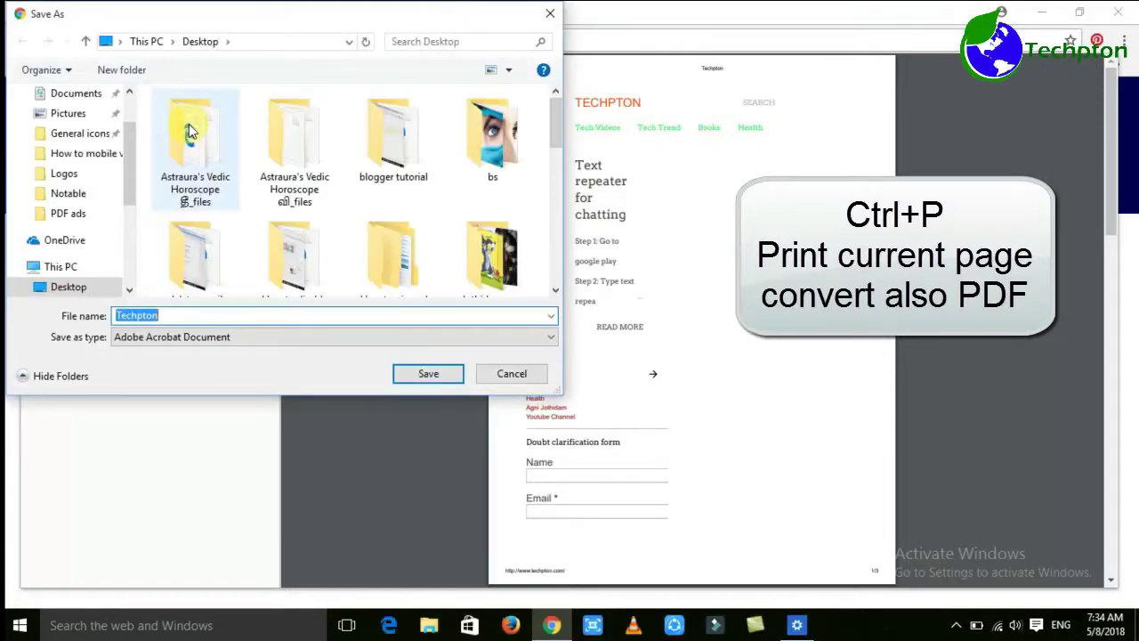
pyautogui.click(190, 341)
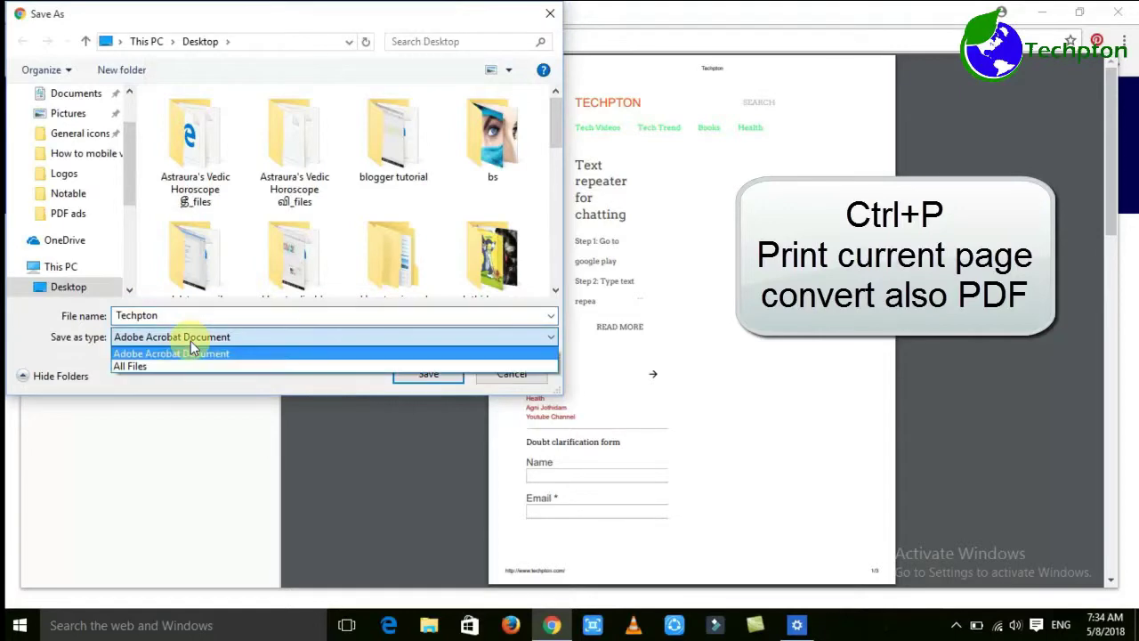
pyautogui.click(190, 341)
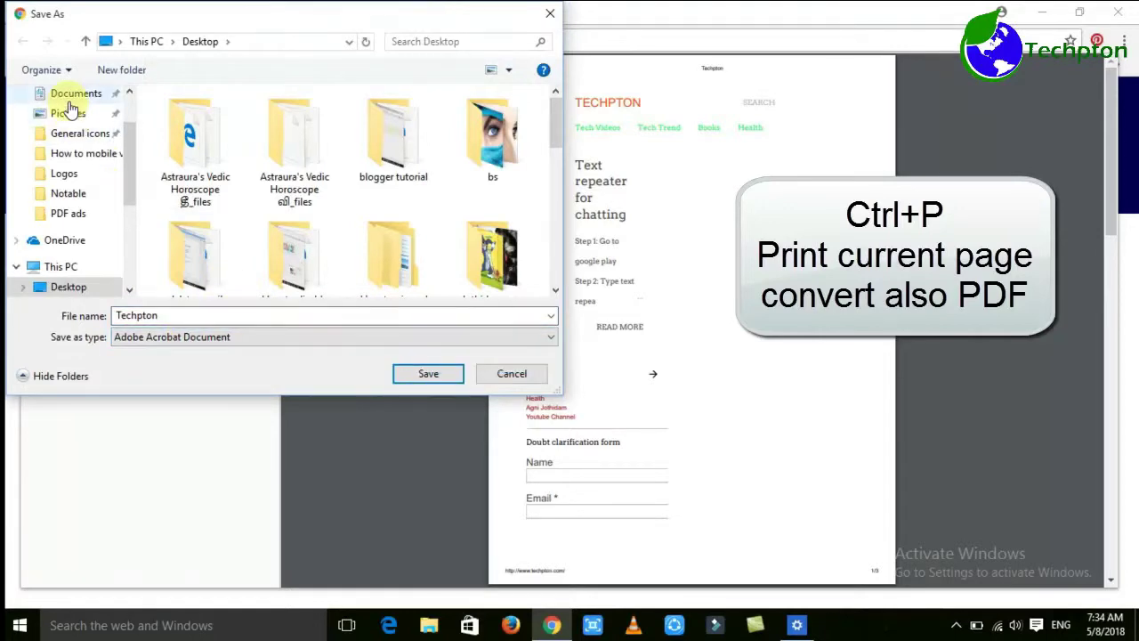
pyautogui.click(412, 378)
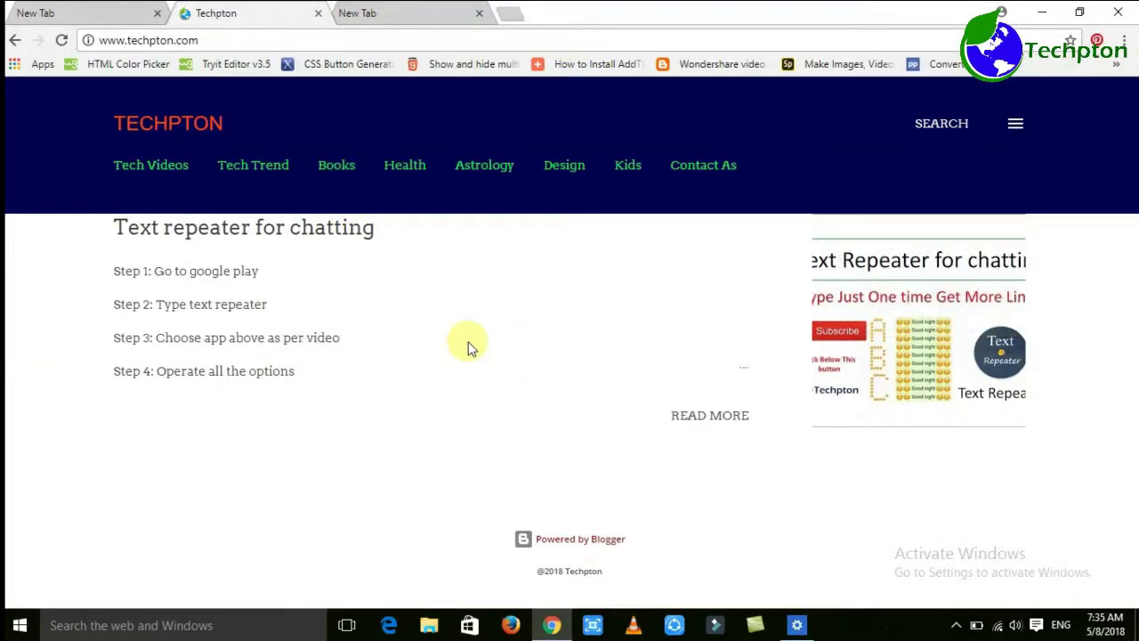
# Reload the Techpton page with F5, then Ctrl+S it to the Desktop as Techpton.html, Webpage, Complete
pyautogui.press('F5')
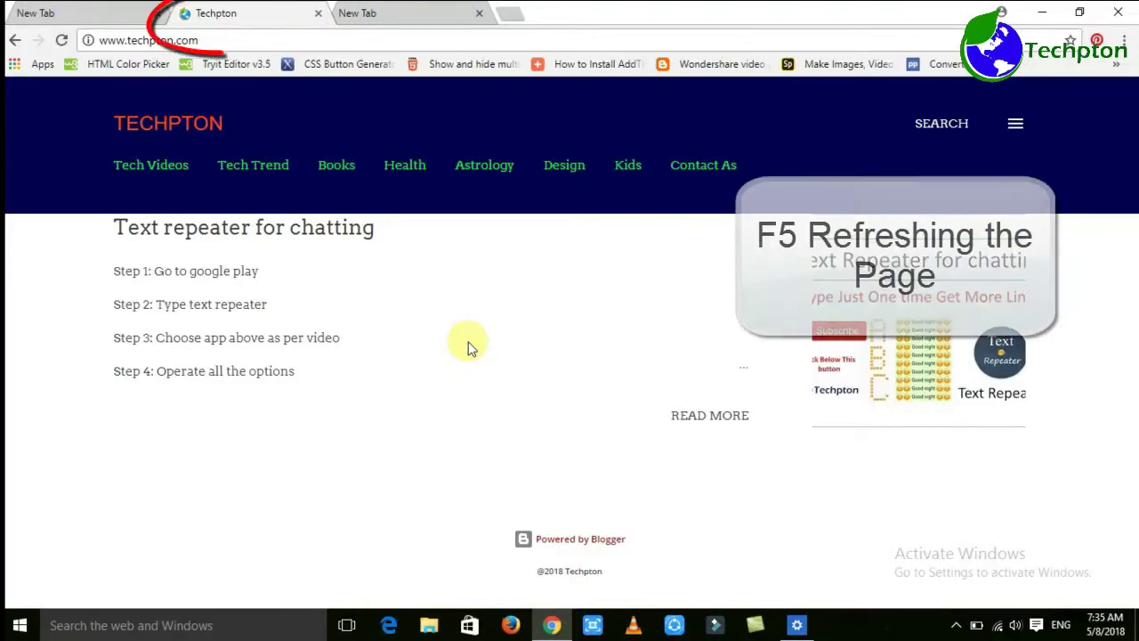
pyautogui.press('F5')
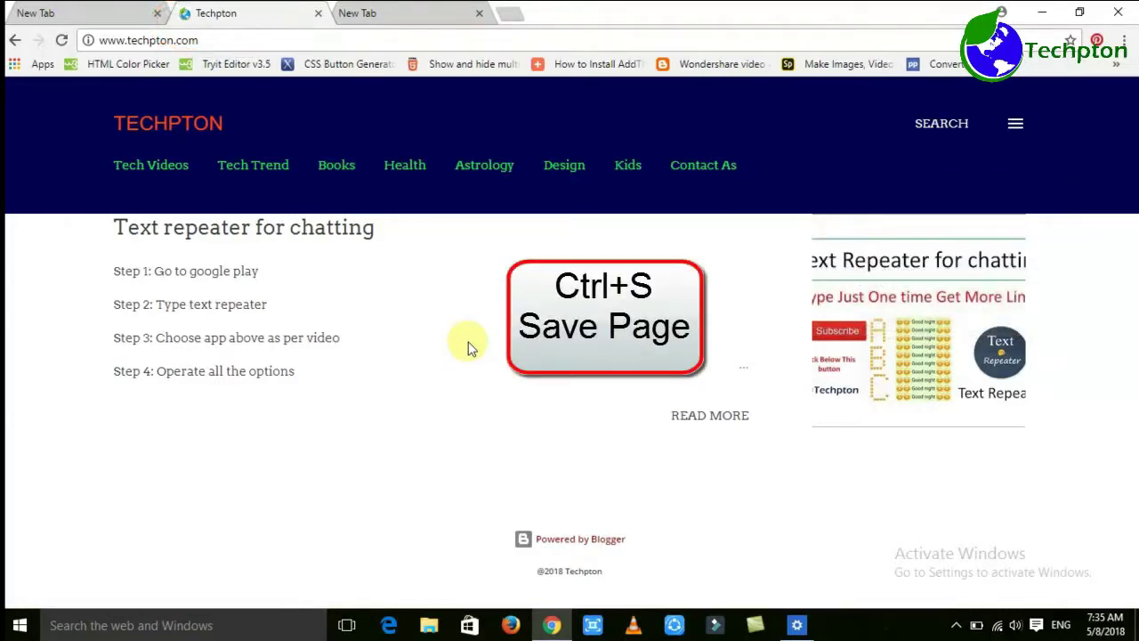
pyautogui.hotkey('ctrl', 's')
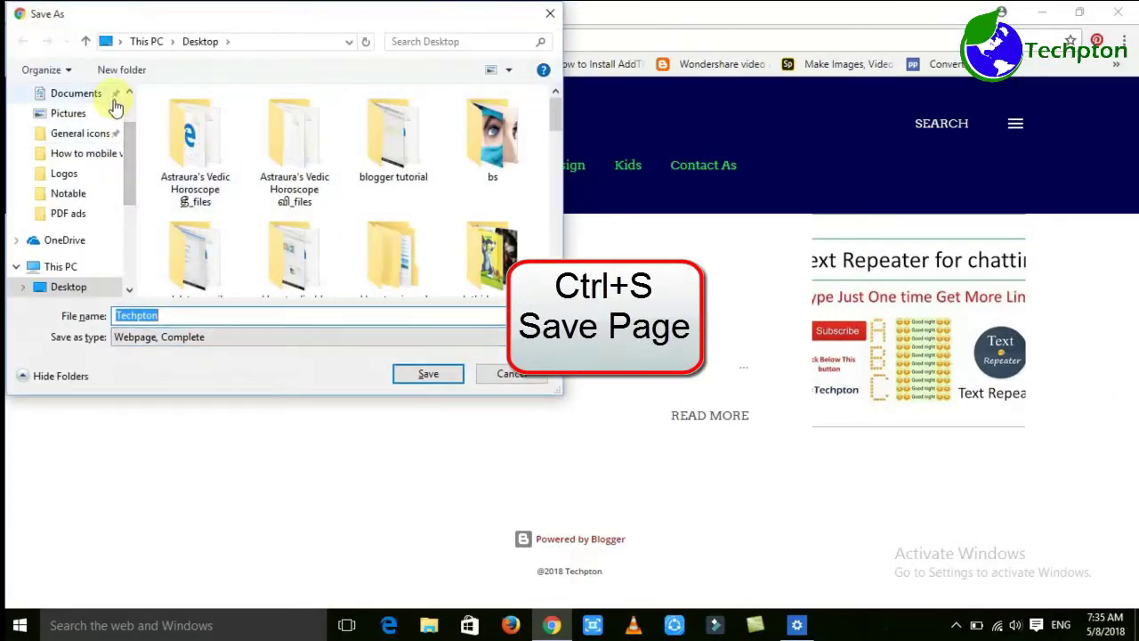
pyautogui.click(428, 374)
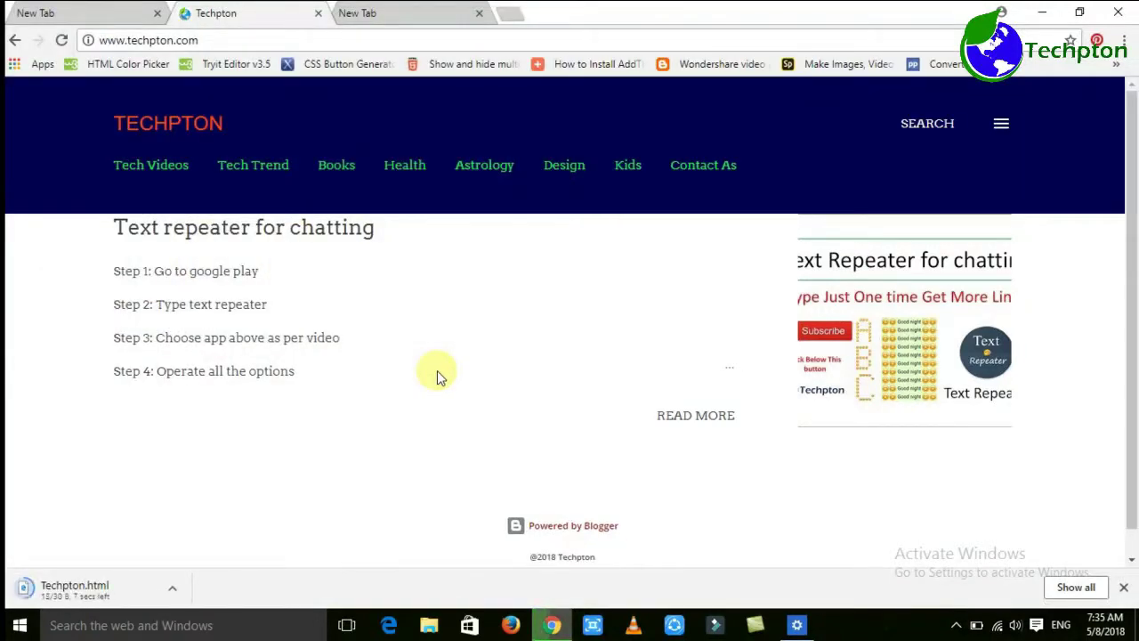
# Replace the address with 'yahoo', drop the autocompletion, and Ctrl+Enter to load in.yahoo.com
pyautogui.hotkey('ctrl', 'l')
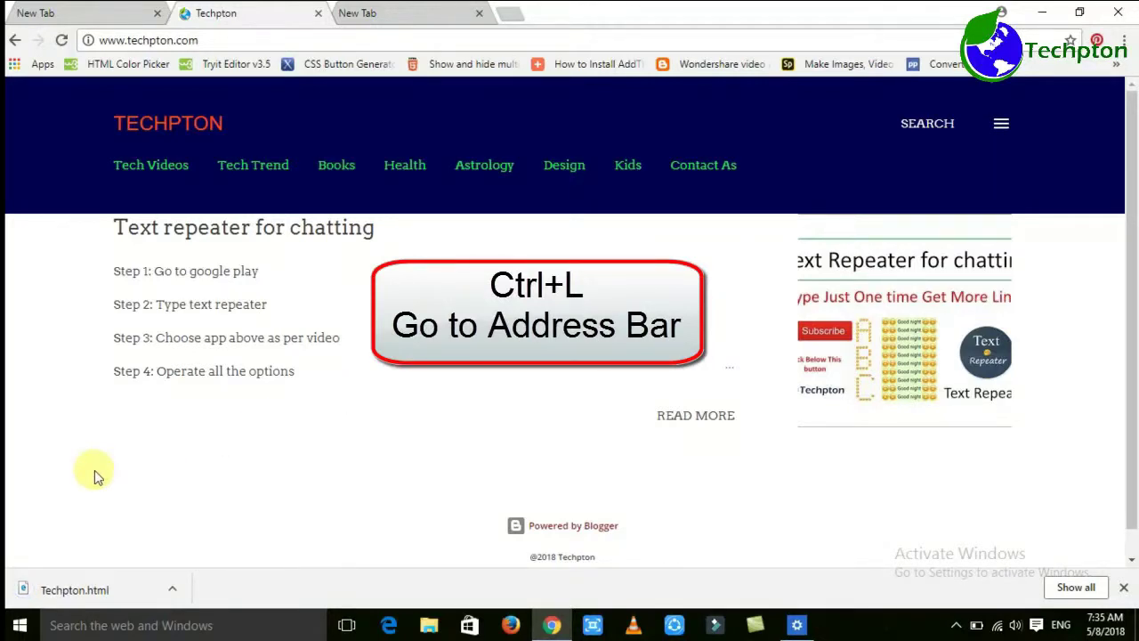
pyautogui.hotkey('ctrl', 'l')
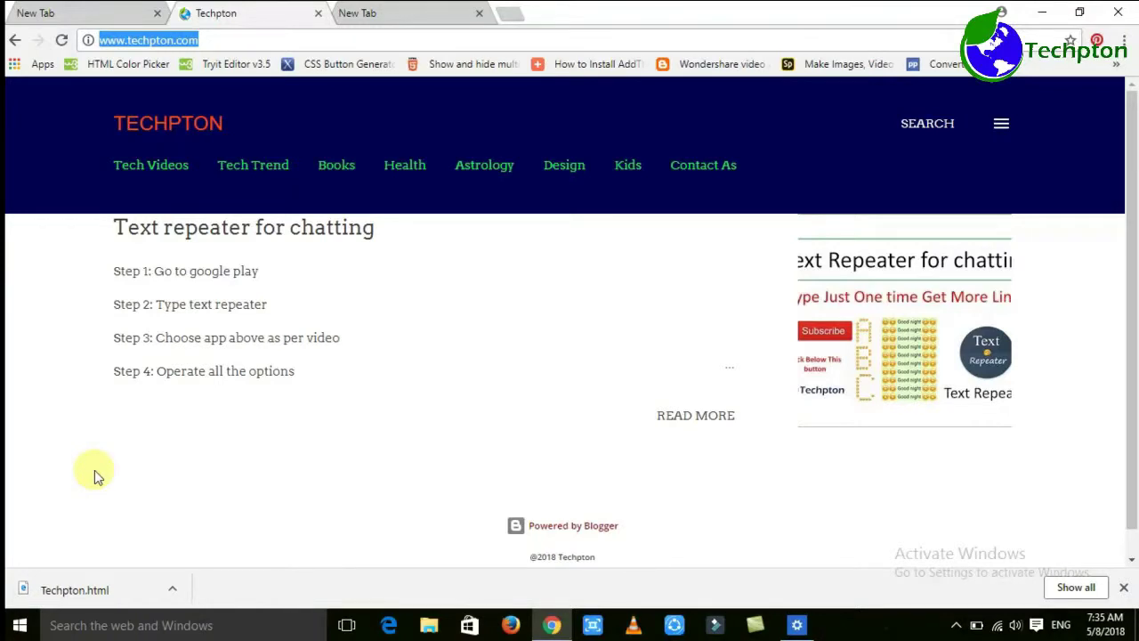
pyautogui.click(94, 470)
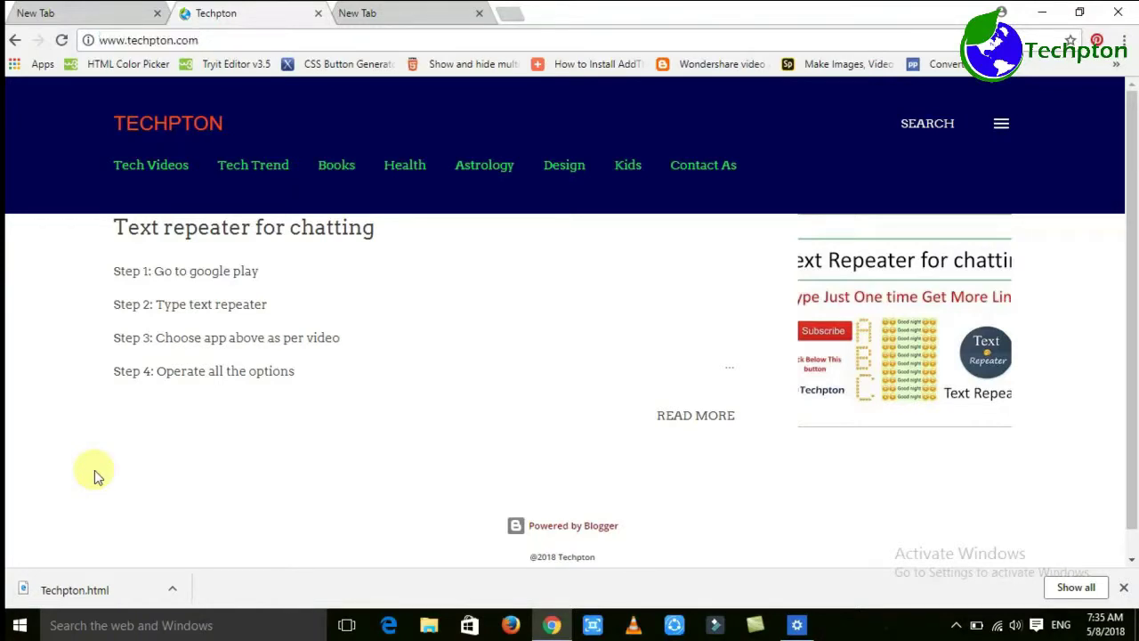
pyautogui.click(243, 33)
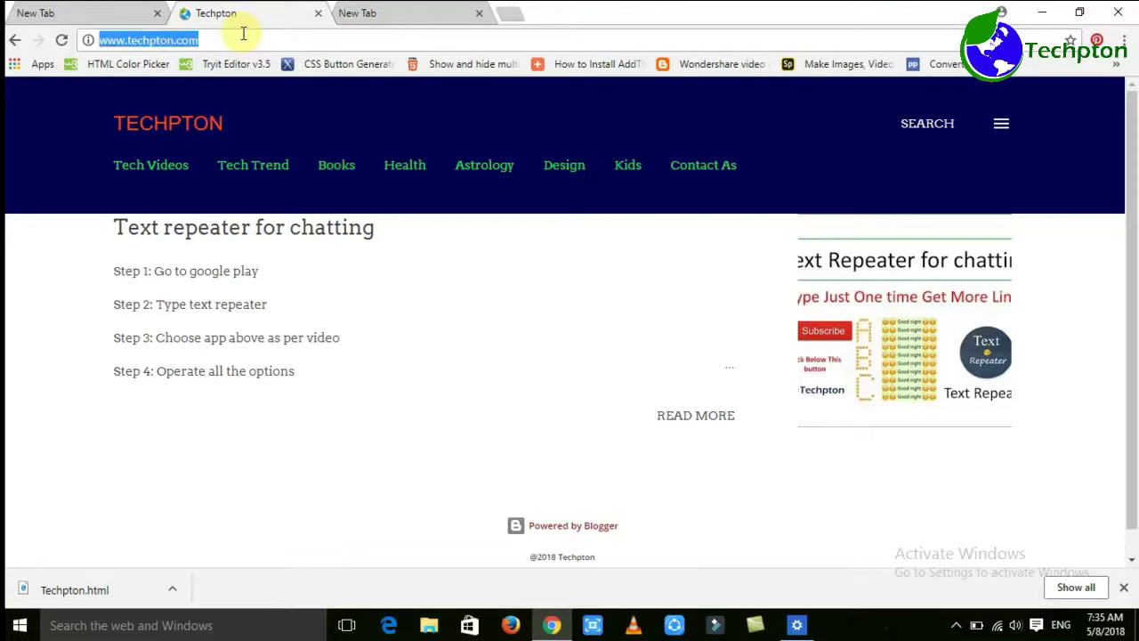
pyautogui.write('y')
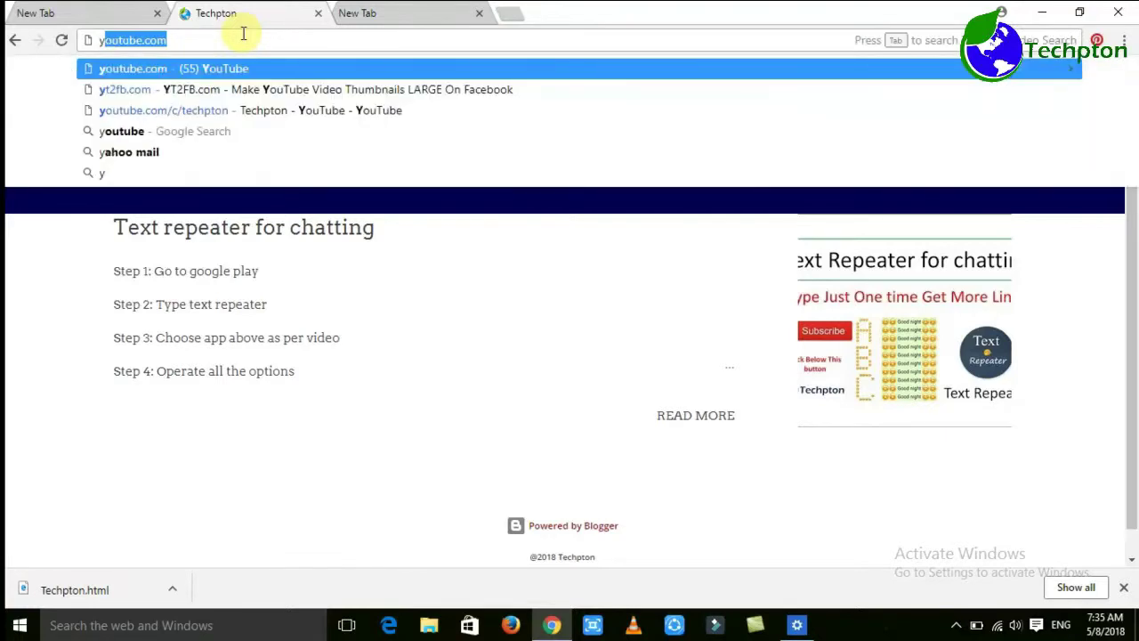
pyautogui.write('ahoo')
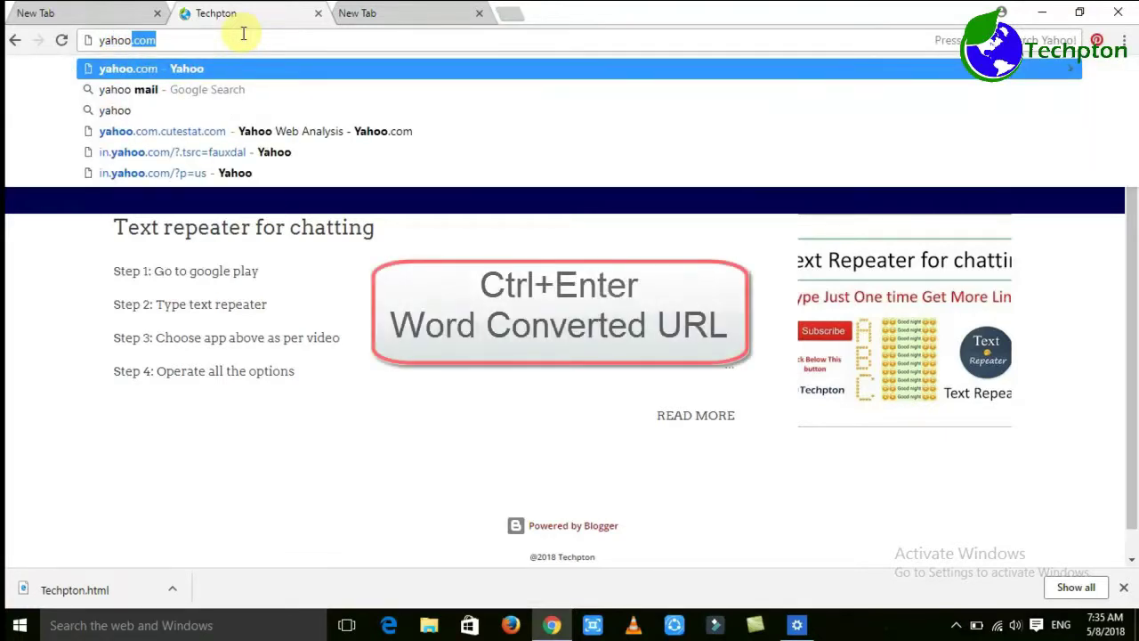
pyautogui.press('Delete')
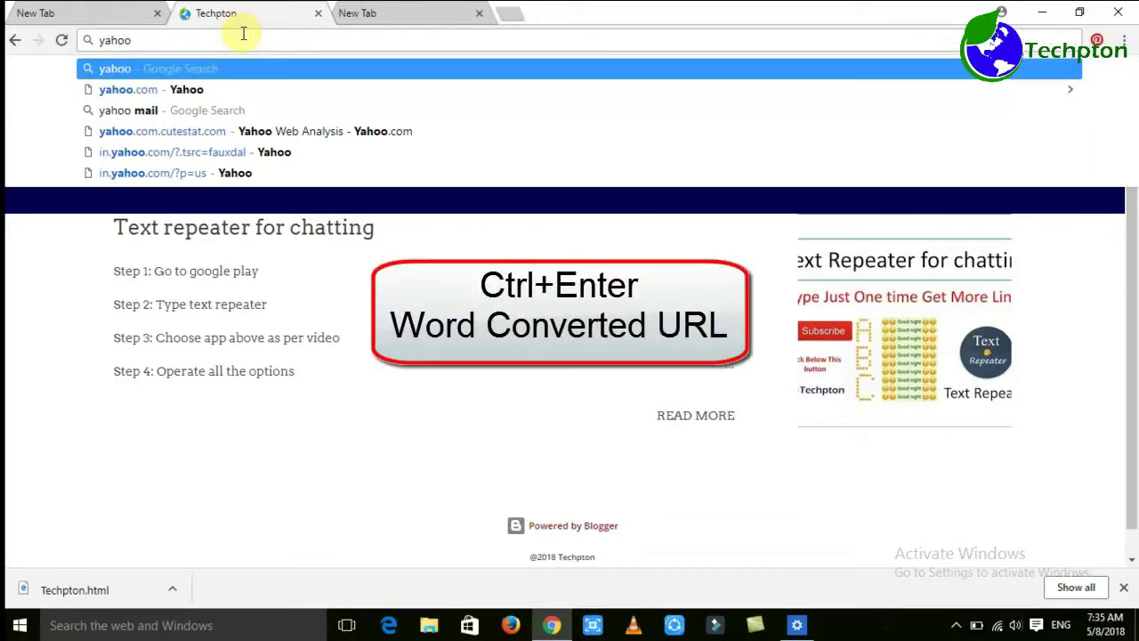
pyautogui.hotkey('ctrl', 'Return')
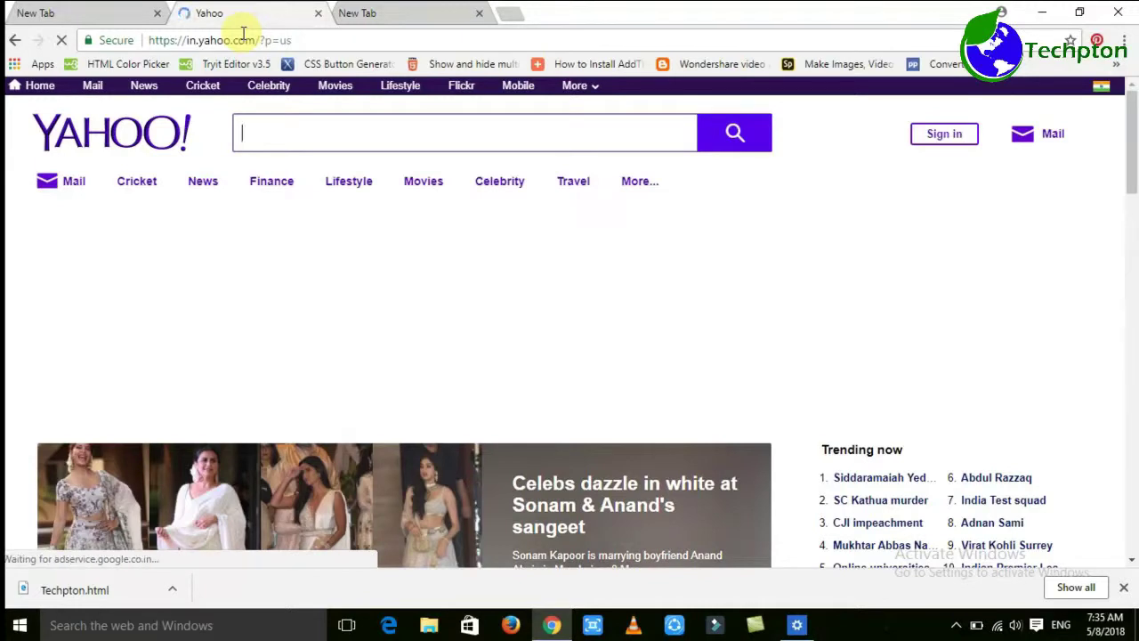
# Open a new window with Ctrl+N, bring Yahoo forward, and close both extra New Tab windows
pyautogui.hotkey('ctrl', 'n')
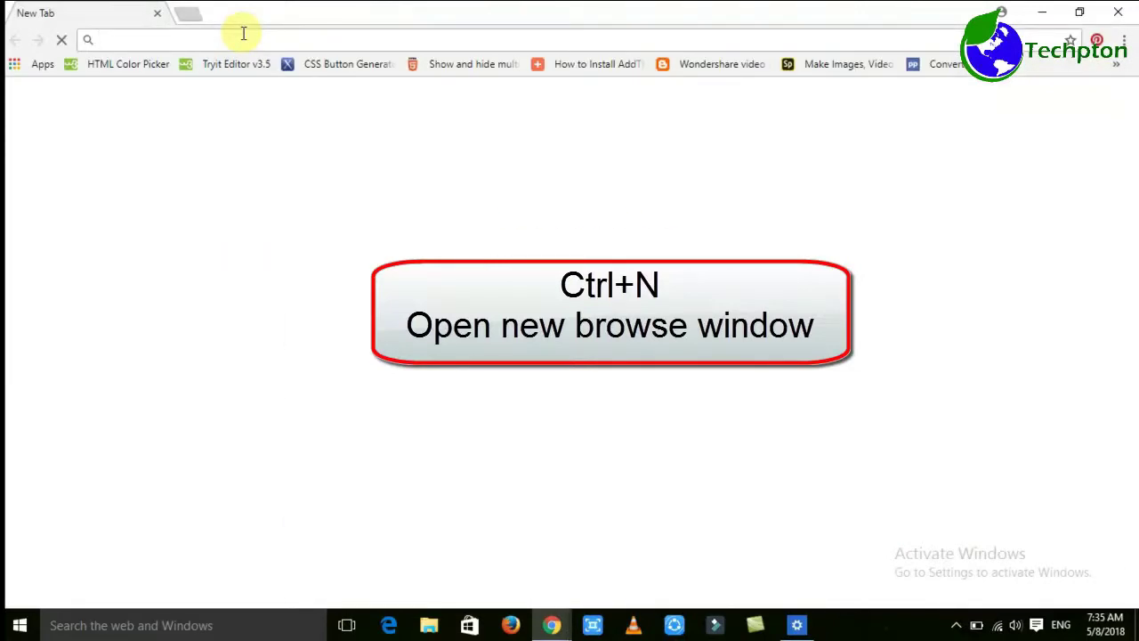
pyautogui.moveTo(553, 603)
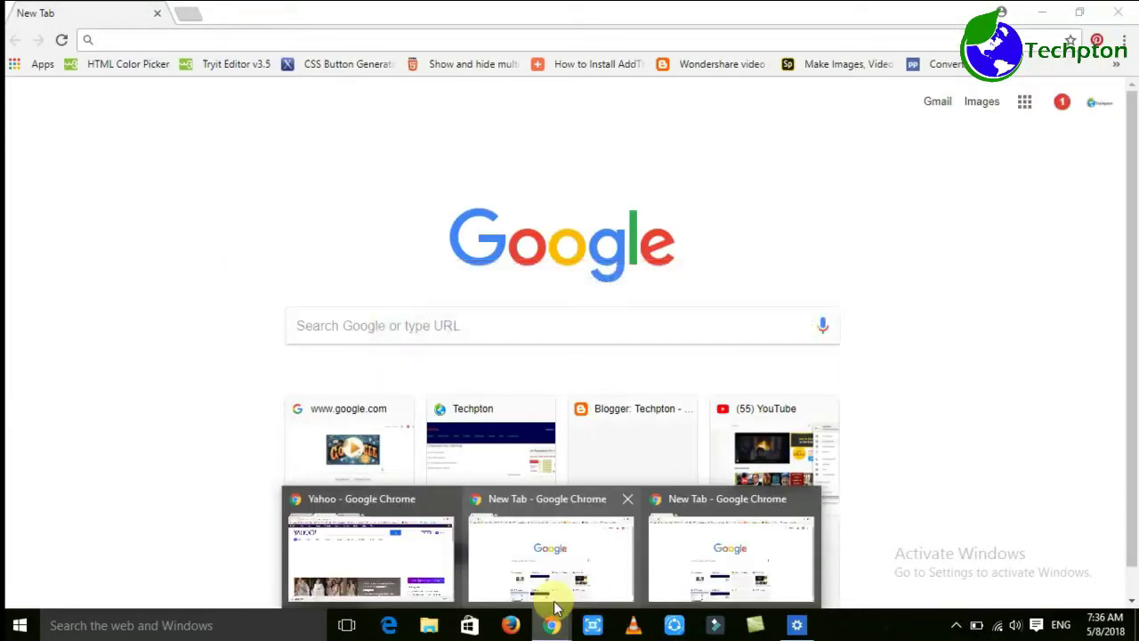
pyautogui.click(454, 536)
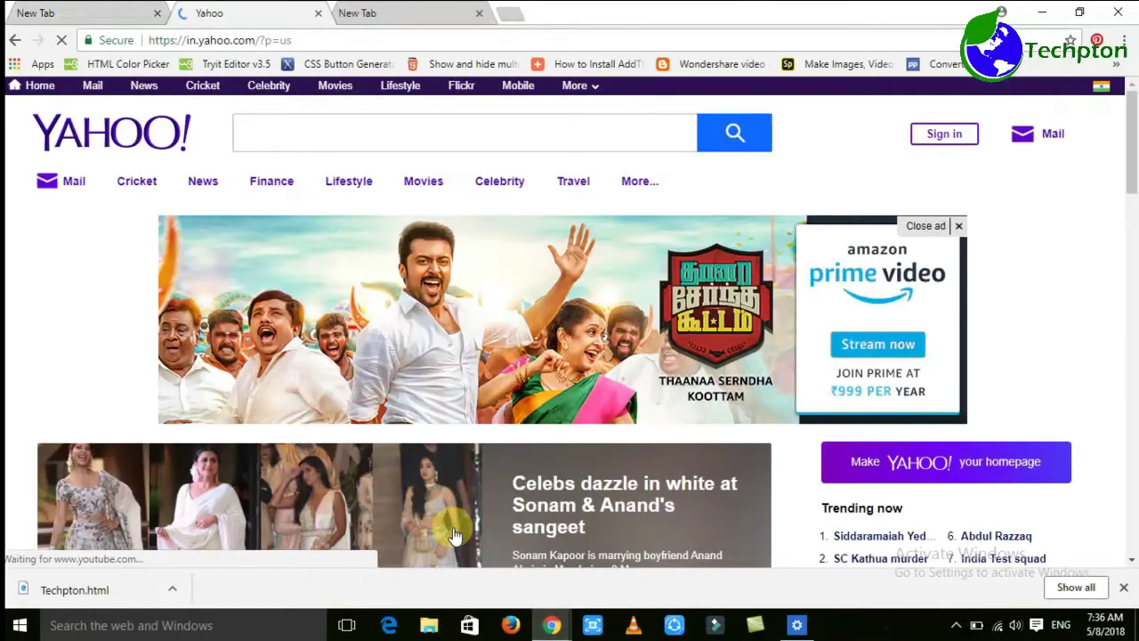
pyautogui.moveTo(626, 507)
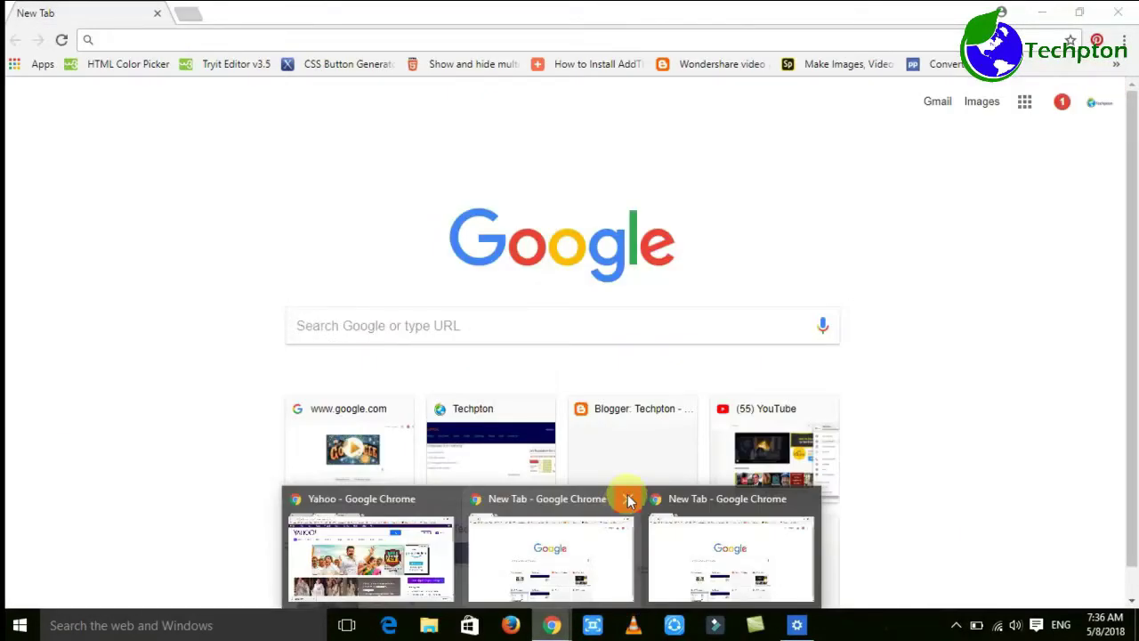
pyautogui.click(627, 502)
pyautogui.click(719, 503)
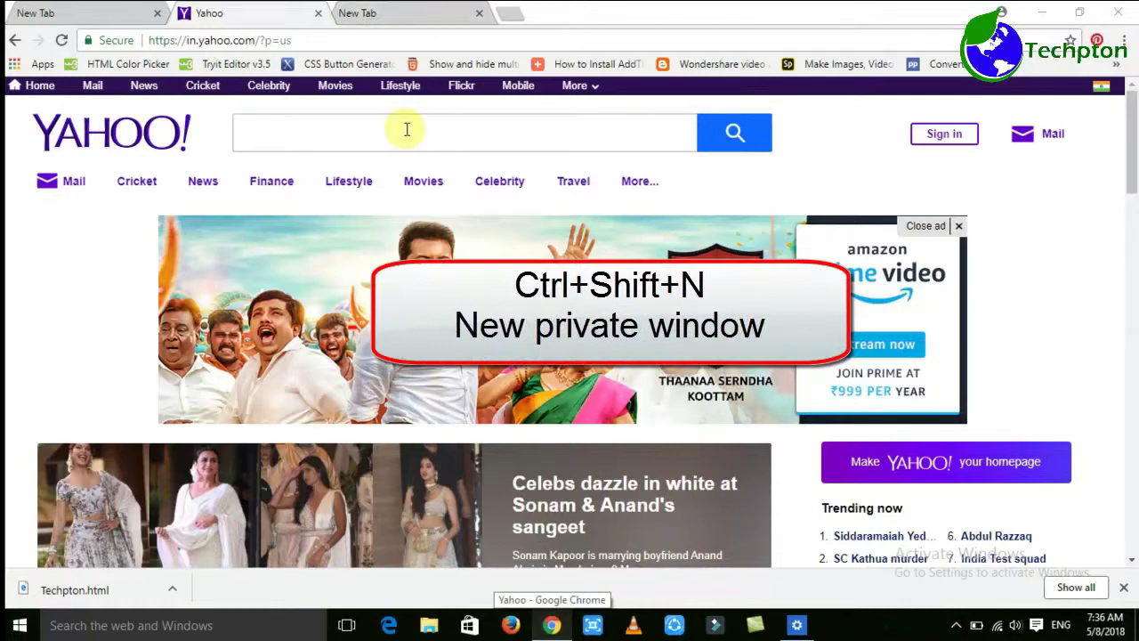
# From the New Tab tab, open an incognito window with Ctrl+Shift+N, then close it
pyautogui.click(400, 9)
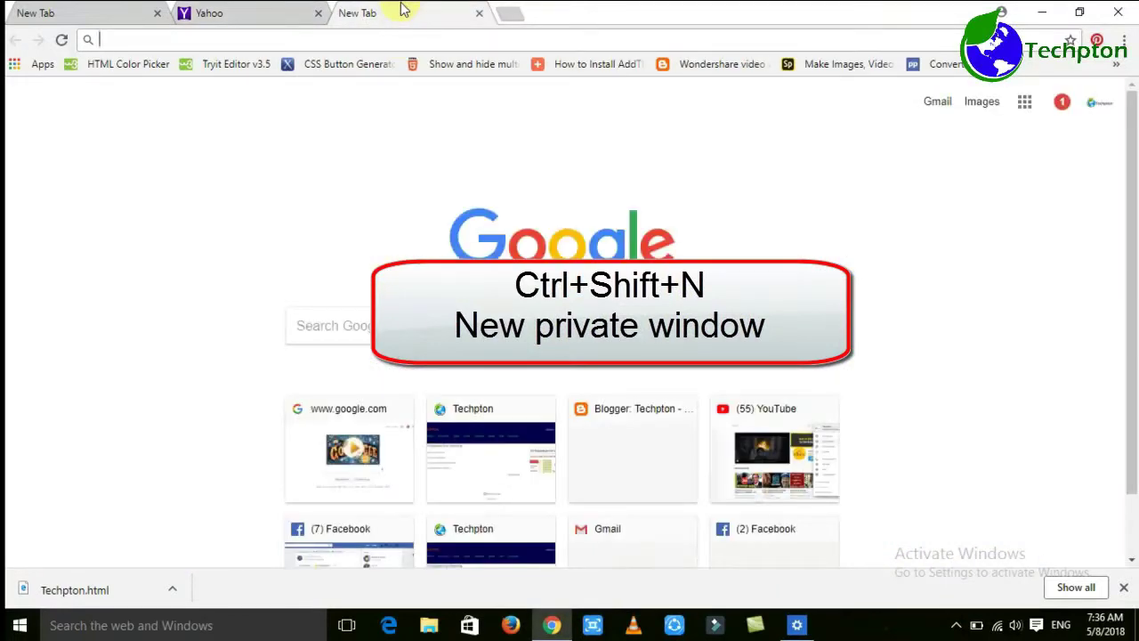
pyautogui.hotkey('ctrl', 'shift', 'n')
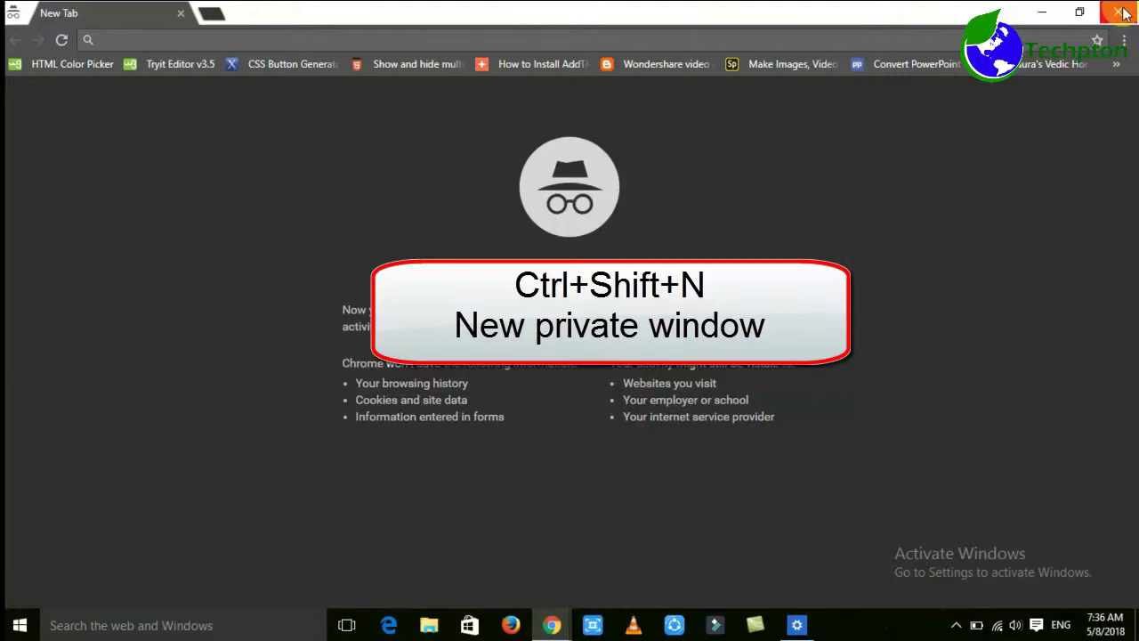
pyautogui.click(1121, 12)
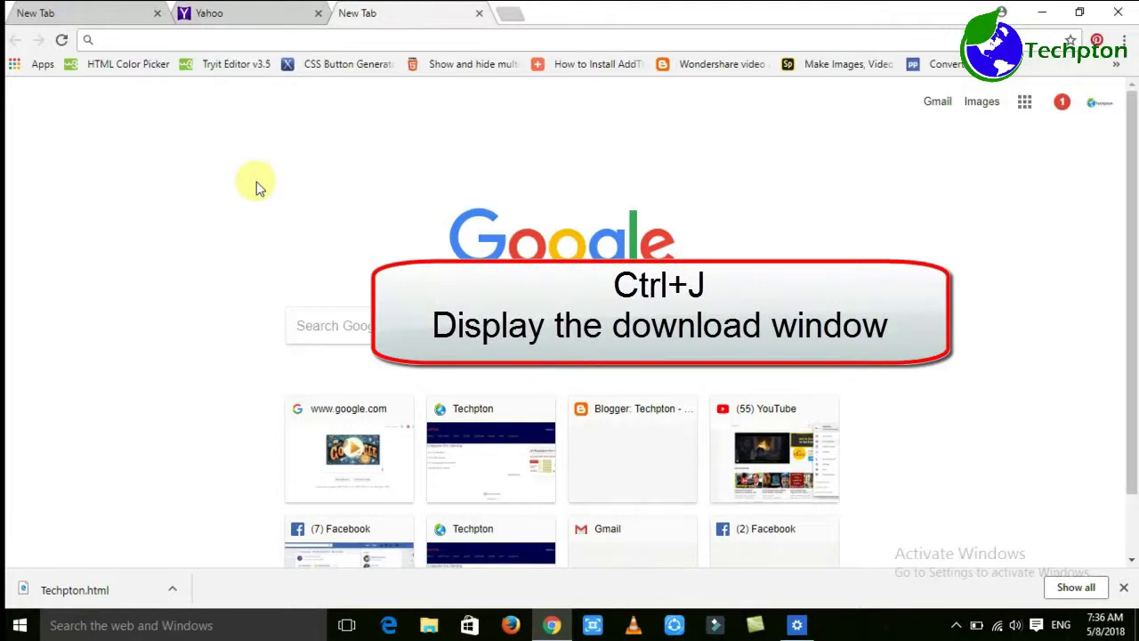
# Open Downloads (Ctrl+J) and History (Ctrl+H) in new tabs, then go back to the Yahoo tab
pyautogui.hotkey('ctrl', 'j')
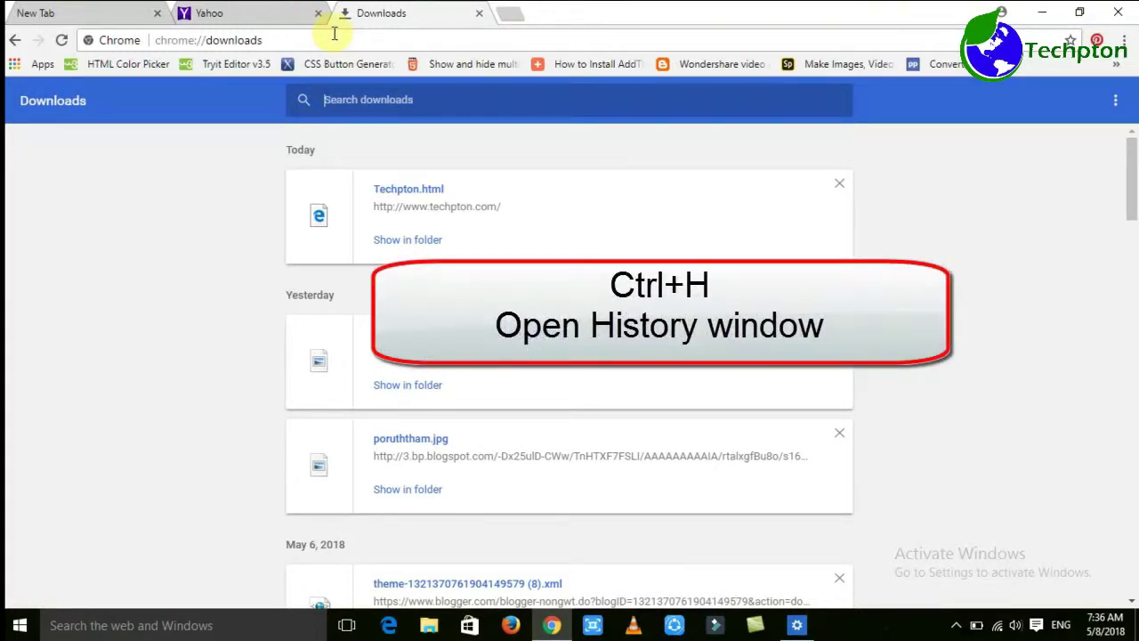
pyautogui.hotkey('ctrl', 'h')
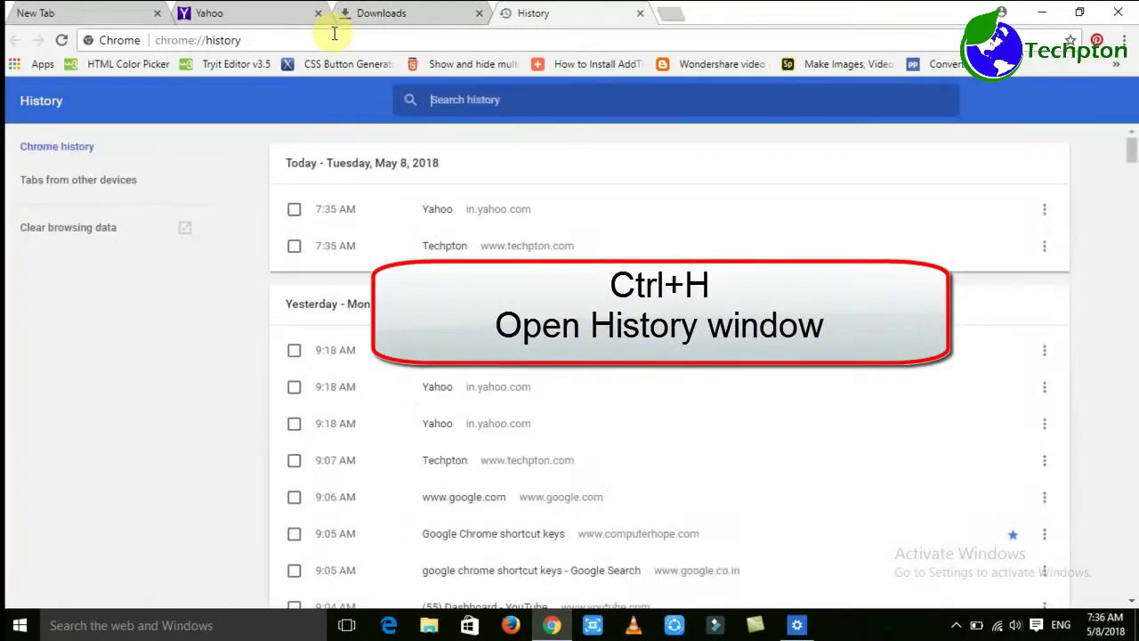
pyautogui.click(333, 33)
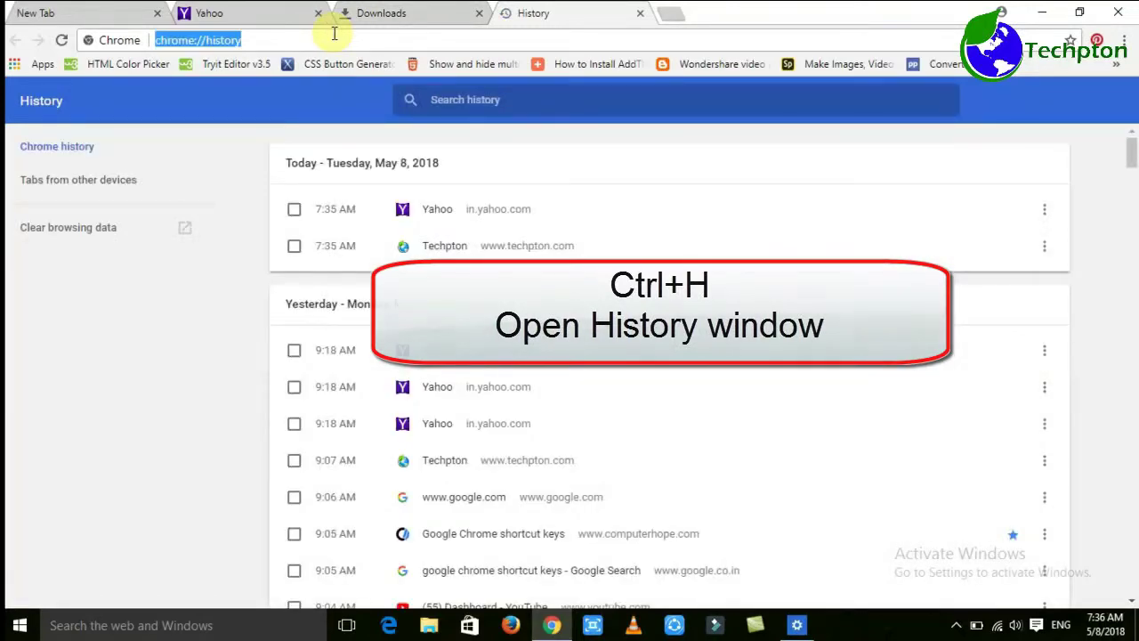
pyautogui.click(283, 8)
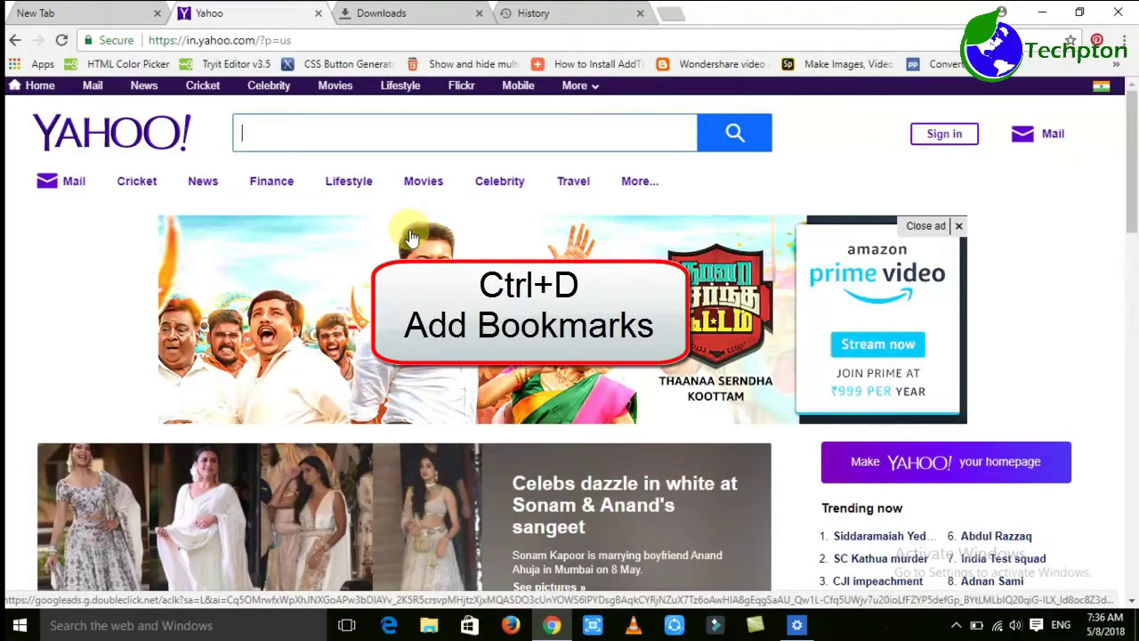
# Bookmark Yahoo with Ctrl+D as 'Yahoo' in the Bookmarks bar, then stop the recording
pyautogui.hotkey('ctrl', 'd')
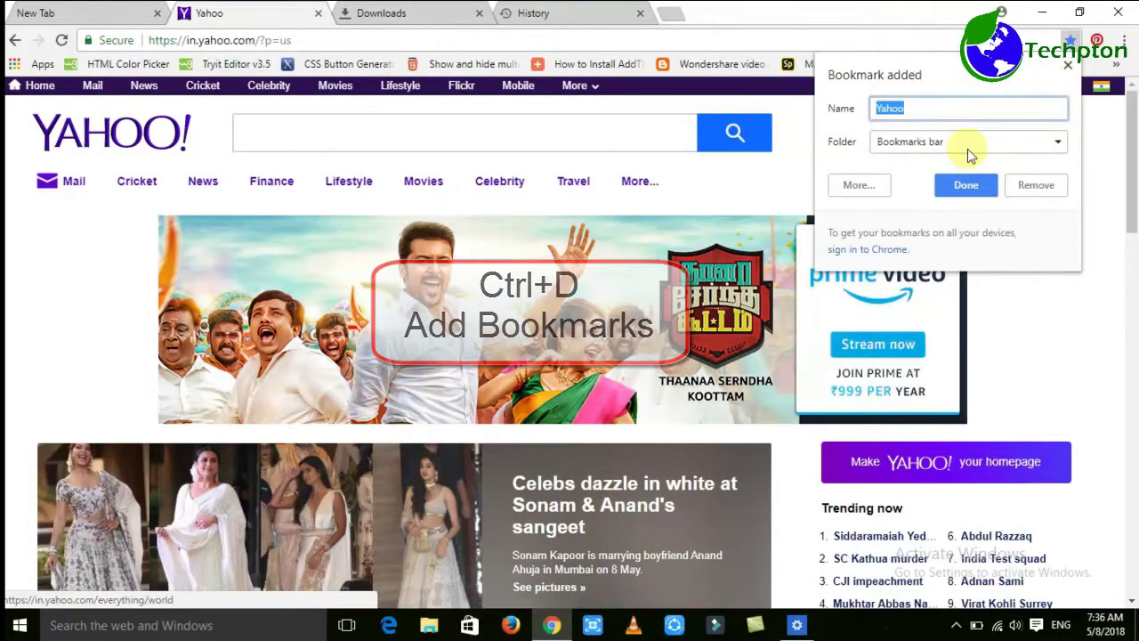
pyautogui.click(958, 190)
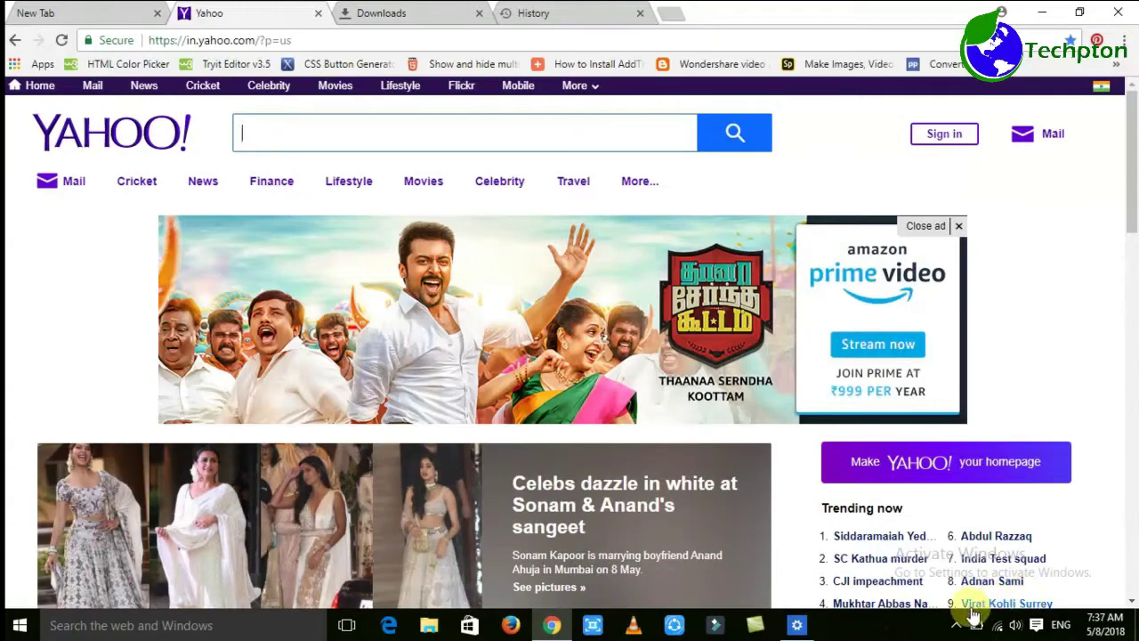
pyautogui.click(958, 623)
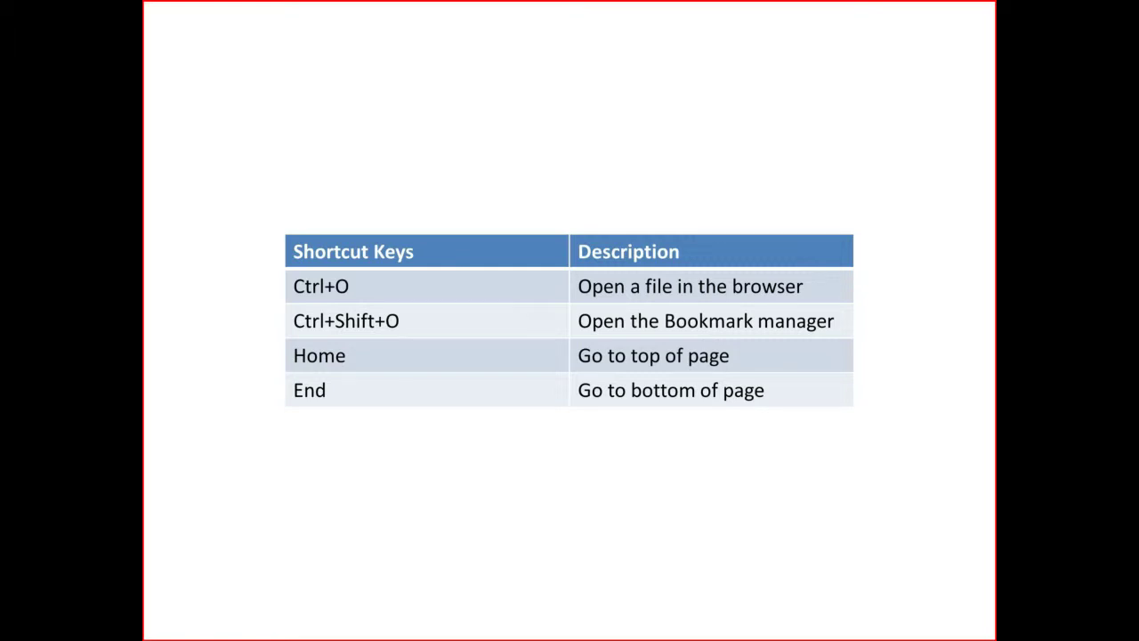
# Advance the slideshow past the shortcut table to the next slide
pyautogui.click(594, 369)
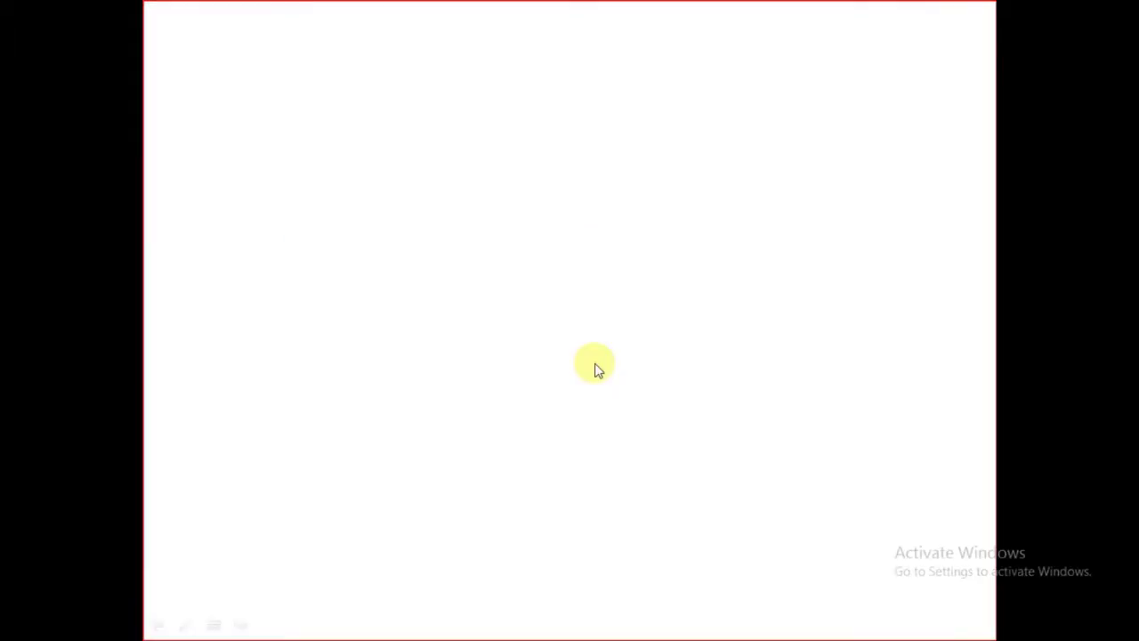